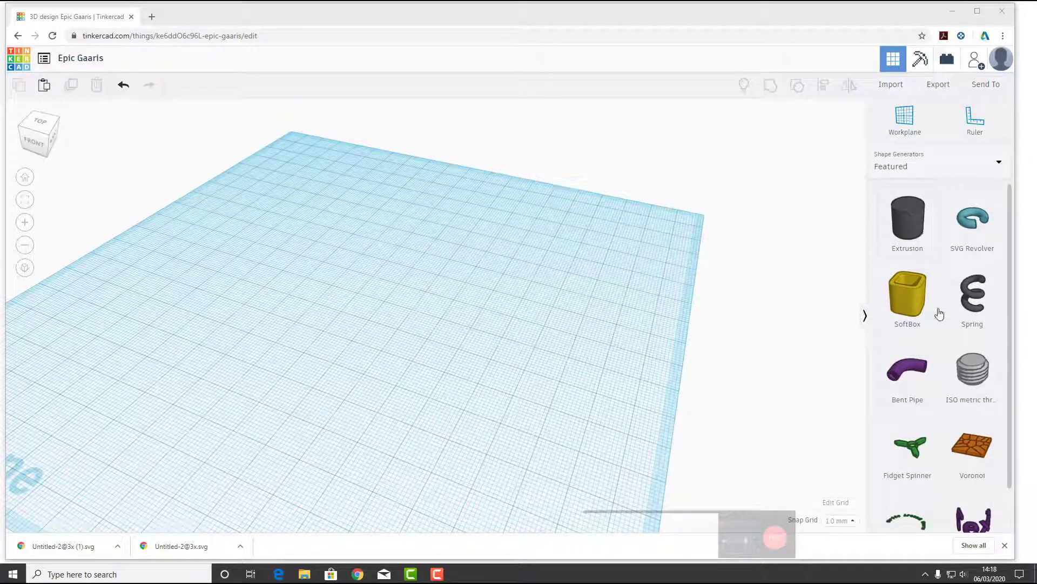
Place a SoftBox shape near the centre of the workplane
{"action": "left_click_drag", "start_coordinate": [895, 286], "coordinate": [410, 296]}
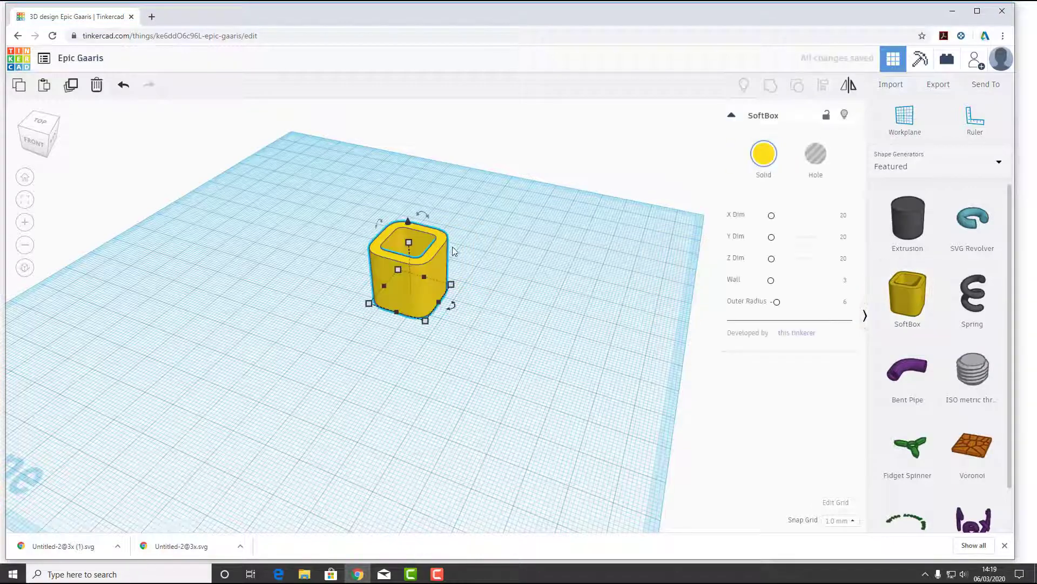
{"action": "right_click_drag", "start_coordinate": [453, 248], "coordinate": [412, 225]}
{"action": "scroll", "coordinate": [412, 232], "scroll_direction": "up", "scroll_amount": 3}
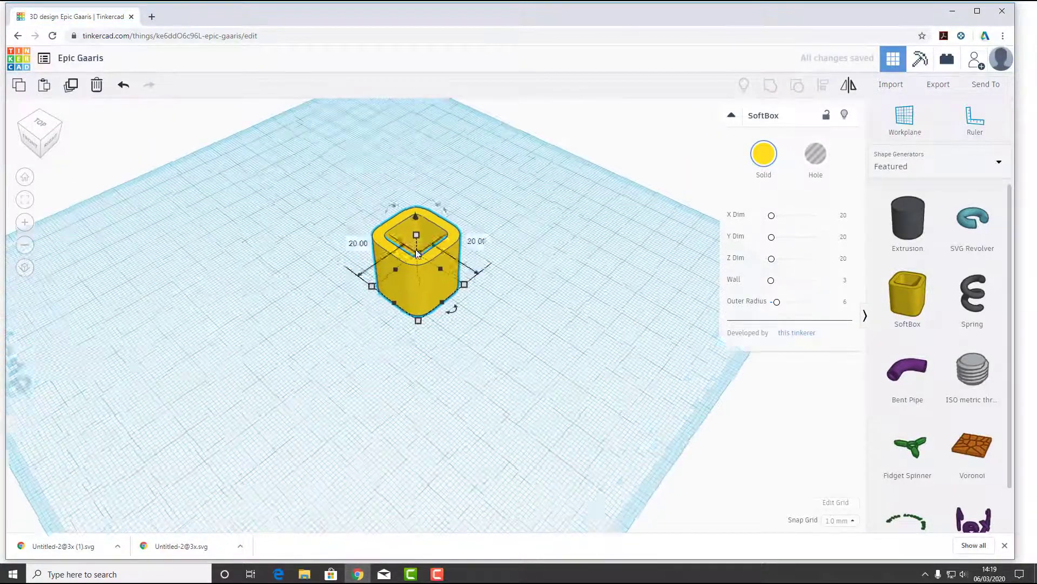
{"action": "middle_click_drag", "start_coordinate": [397, 308], "coordinate": [395, 328]}
{"action": "scroll", "coordinate": [368, 312], "scroll_direction": "up", "scroll_amount": 2}
{"action": "right_click_drag", "start_coordinate": [367, 312], "coordinate": [386, 401]}
{"action": "right_click_drag", "start_coordinate": [365, 251], "coordinate": [397, 252]}
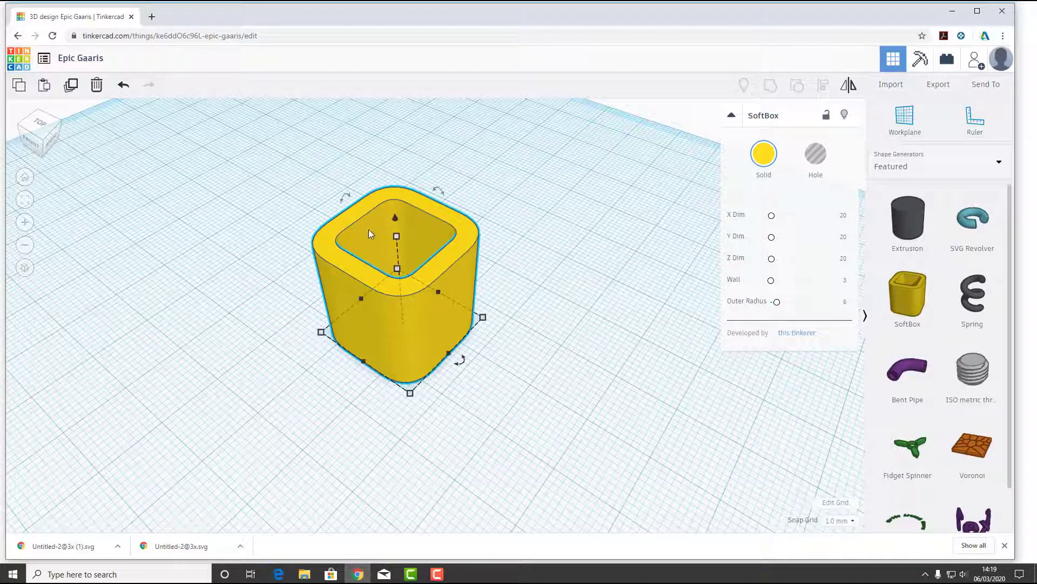
{"action": "mouse_move", "coordinate": [395, 235]}
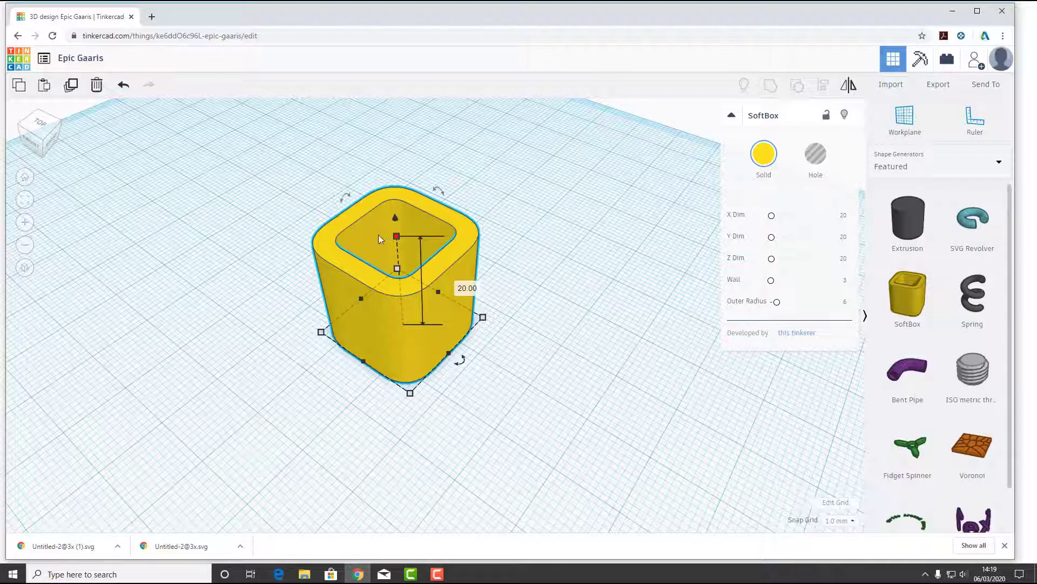
{"action": "right_click_drag", "start_coordinate": [430, 355], "coordinate": [455, 278]}
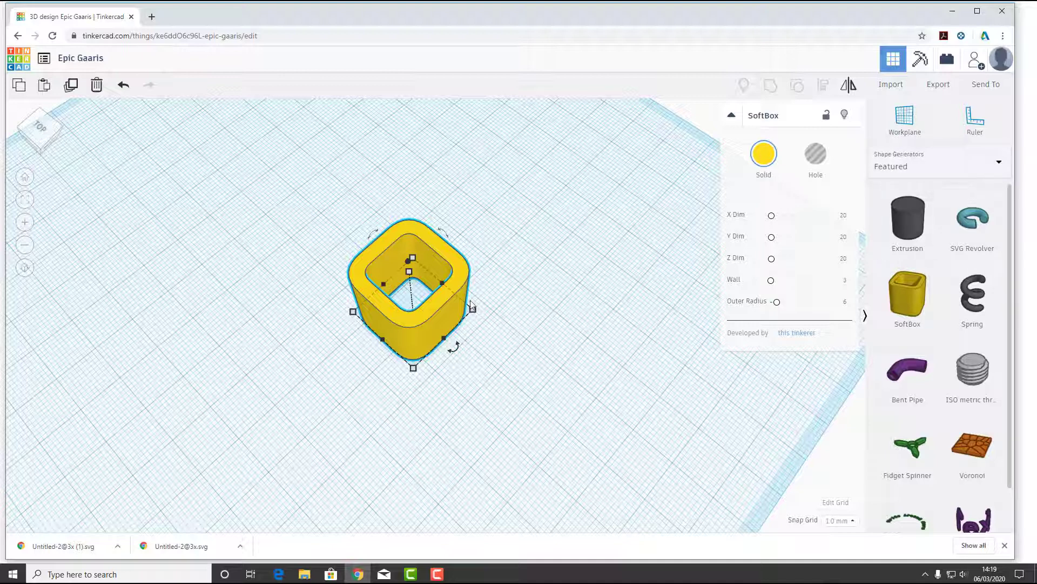
Set the SoftBox's X dimension to 50 and its Y dimension to 100
{"action": "mouse_move", "coordinate": [475, 311]}
{"action": "left_click_drag", "start_coordinate": [482, 310], "coordinate": [508, 315]}
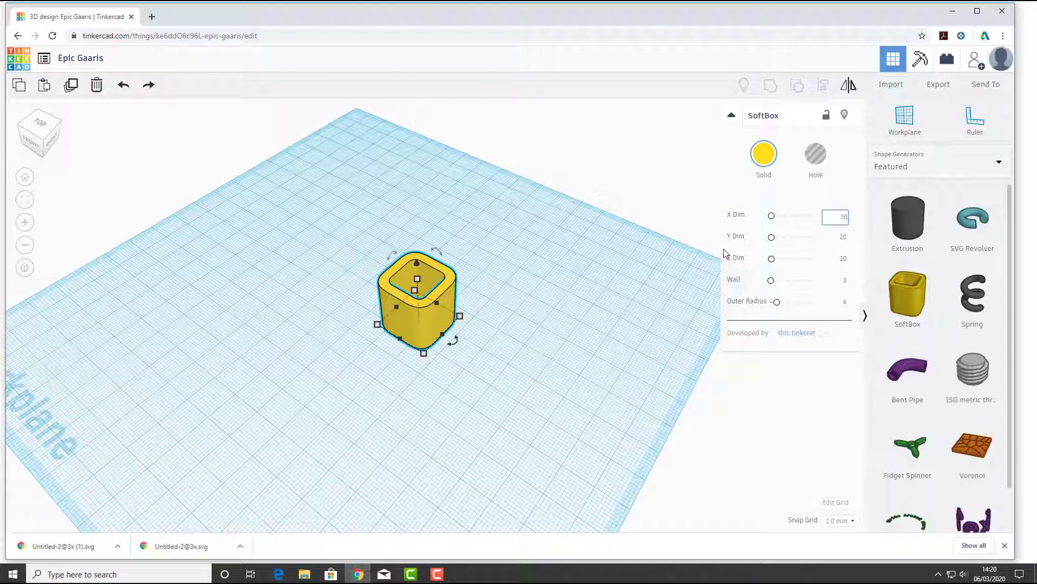
{"action": "key", "text": "Return"}
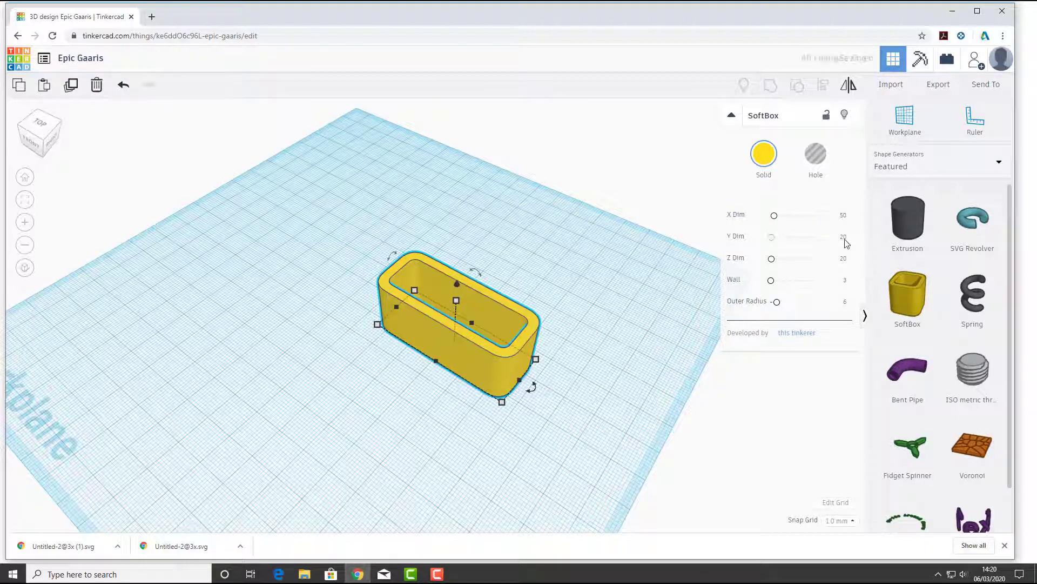
{"action": "left_click", "coordinate": [846, 238]}
{"action": "type", "text": "100"}
{"action": "key", "text": "Return"}
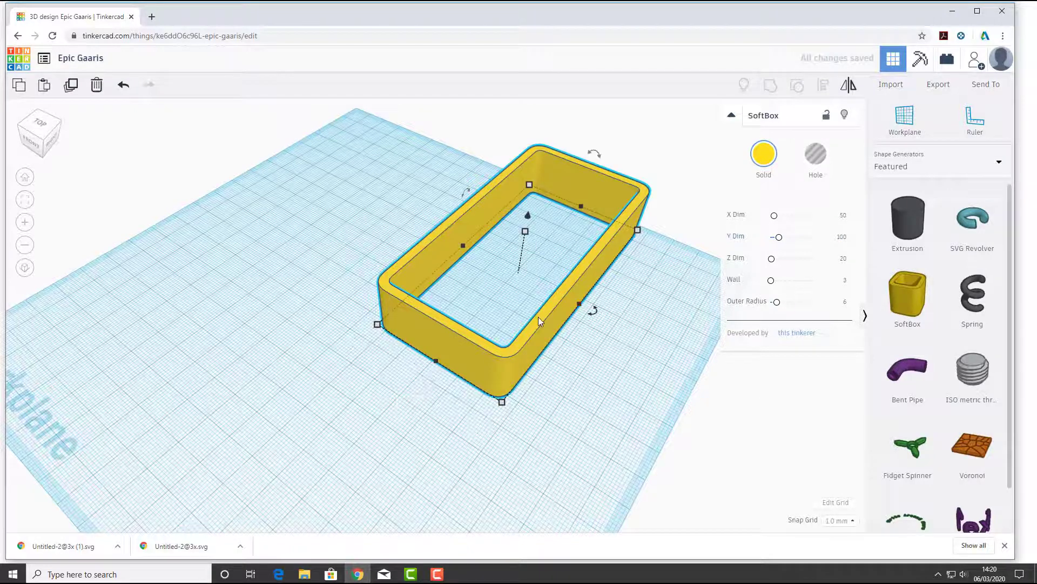
Move the SoftBox about 29 mm along X and 47 mm along Y across the workplane
{"action": "left_click_drag", "start_coordinate": [538, 317], "coordinate": [354, 378]}
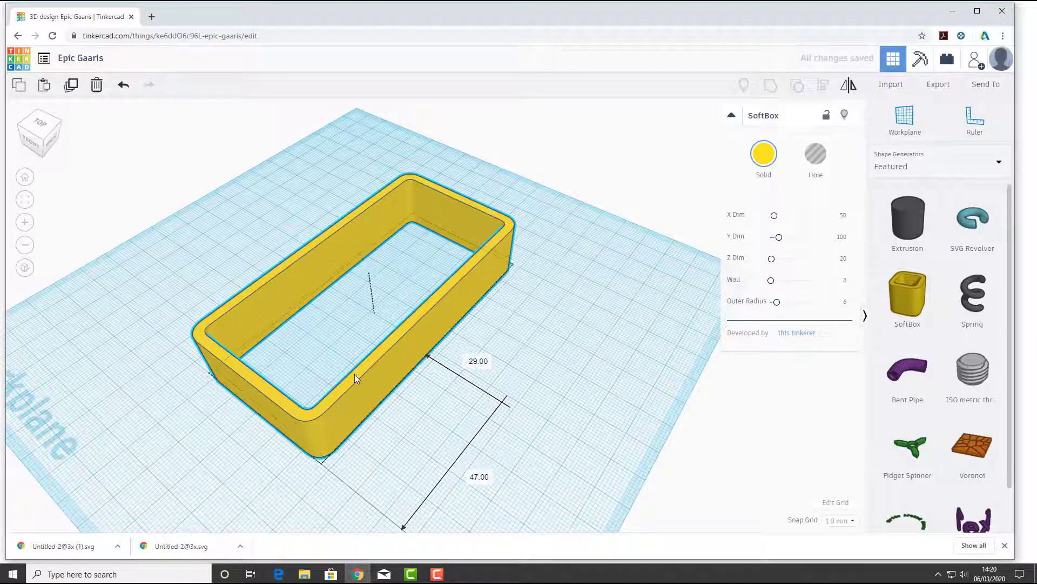
{"action": "left_click", "coordinate": [591, 382]}
{"action": "left_click", "coordinate": [442, 304]}
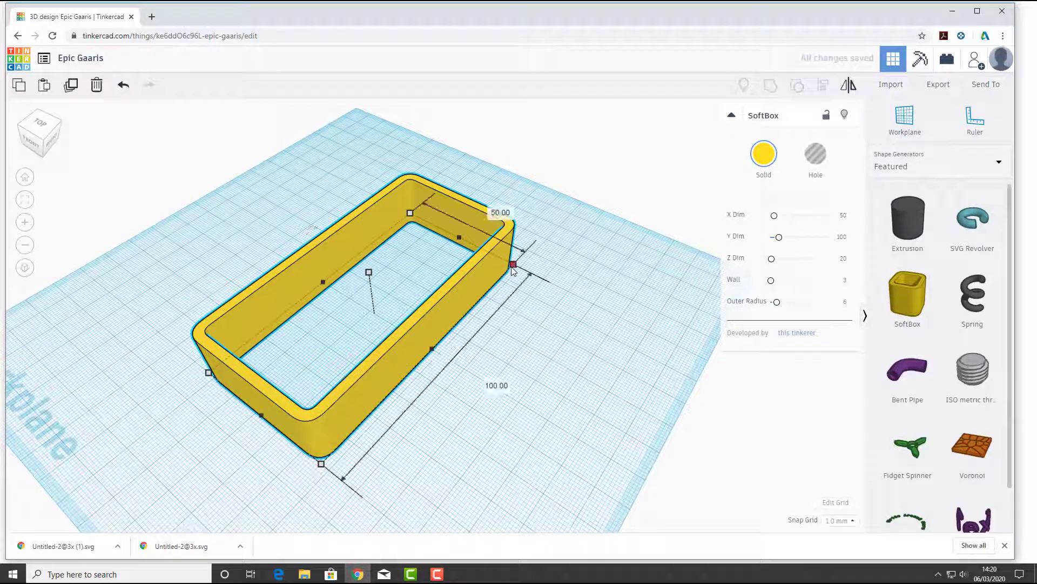
Try stretching the SoftBox's footprint from its corner, and undo the resize
{"action": "left_click_drag", "start_coordinate": [513, 264], "coordinate": [726, 308]}
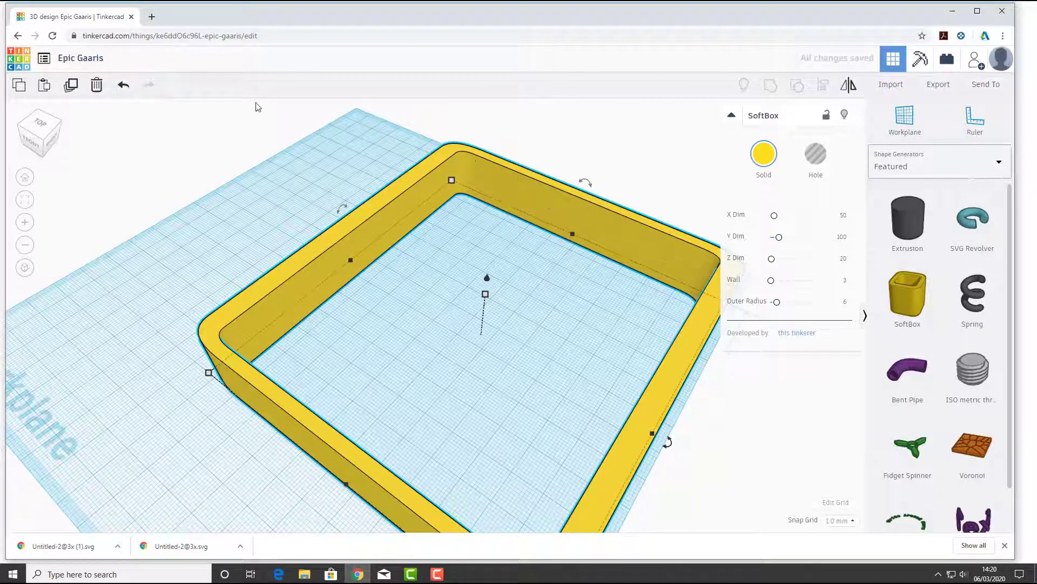
{"action": "left_click", "coordinate": [124, 85]}
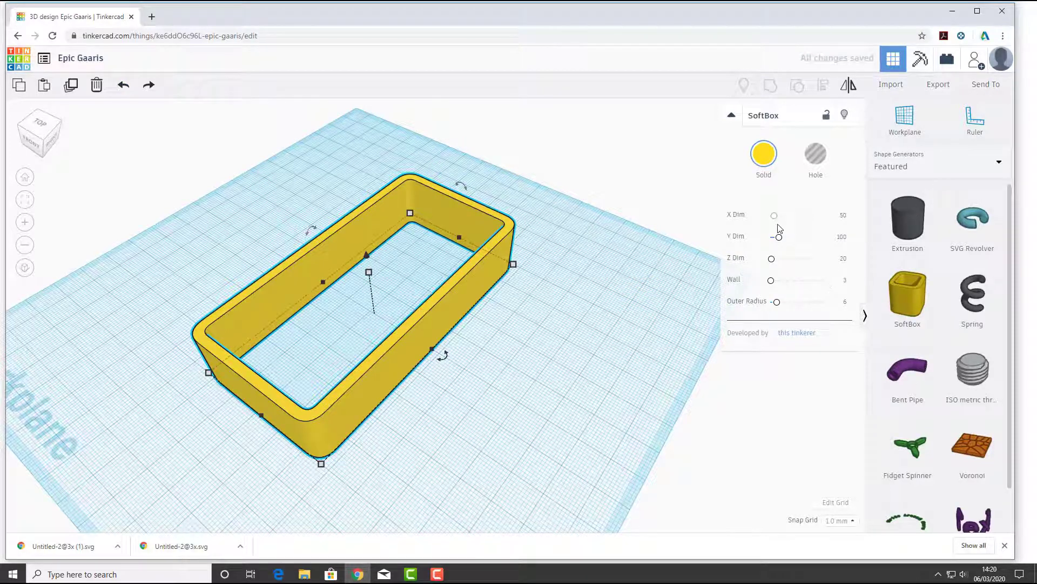
Set the SoftBox's X, Y and Z dimensions to about 84, 106.9 and 15.31, wall to 7.56 and outer radius to 14.94
{"action": "left_click_drag", "start_coordinate": [774, 285], "coordinate": [779, 237]}
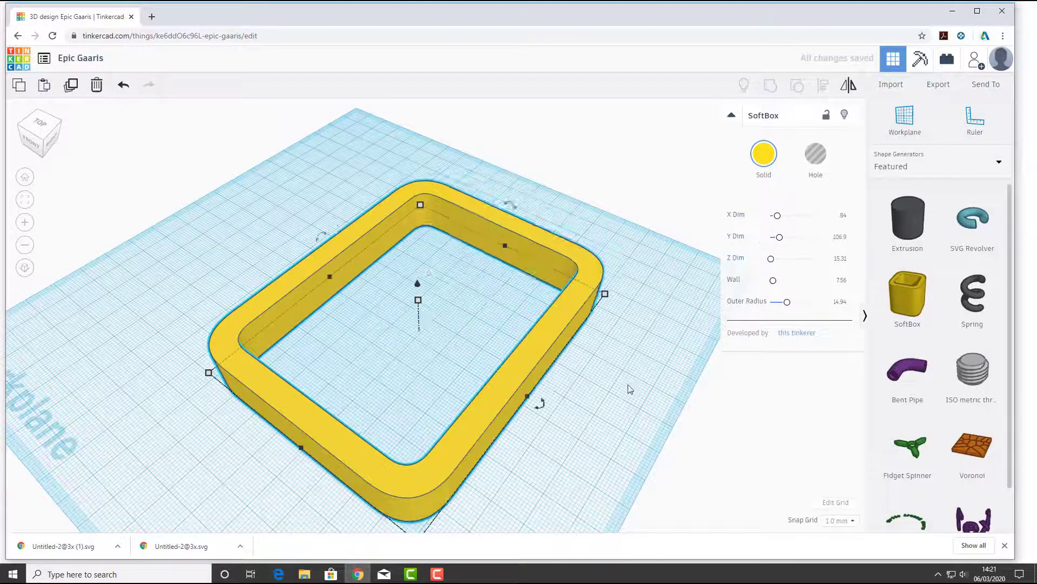
{"action": "middle_click_drag", "start_coordinate": [612, 415], "coordinate": [576, 390]}
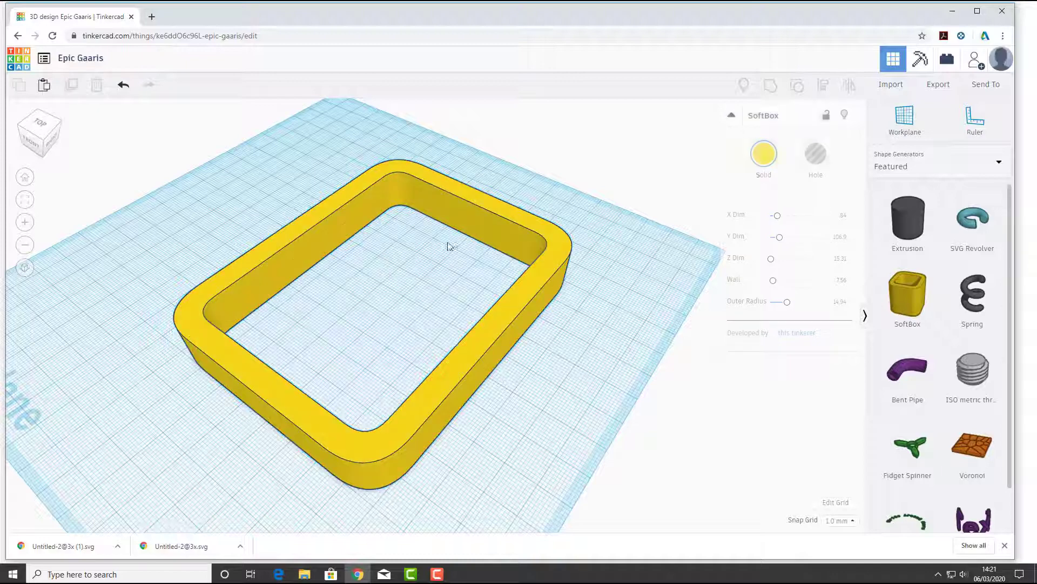
{"action": "right_click_drag", "start_coordinate": [416, 255], "coordinate": [413, 332]}
{"action": "left_click", "coordinate": [434, 387]}
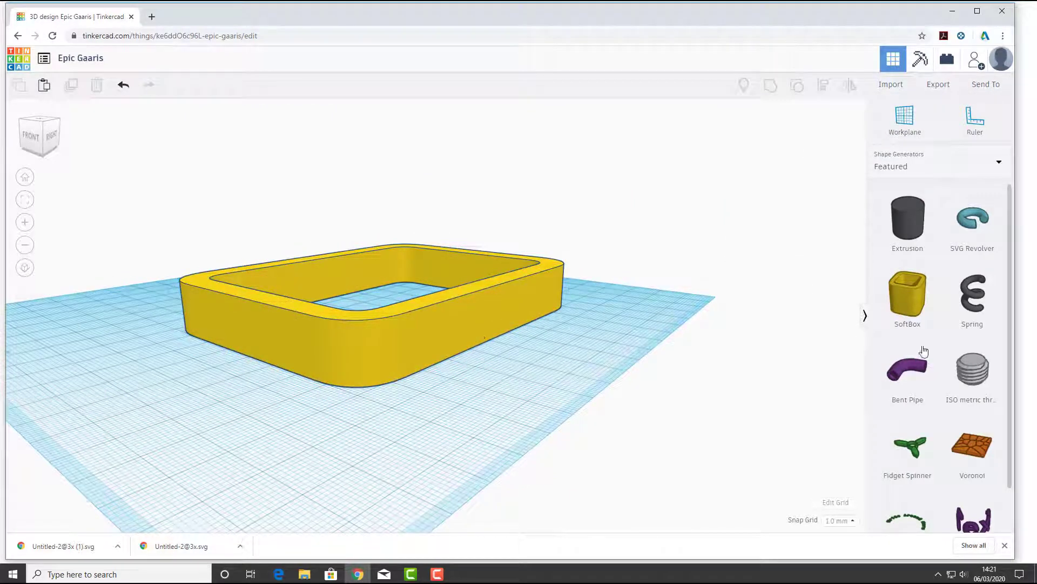
Delete the SoftBox and place a Spring shape on the workplane
{"action": "left_click", "coordinate": [508, 314]}
{"action": "key", "text": "Delete"}
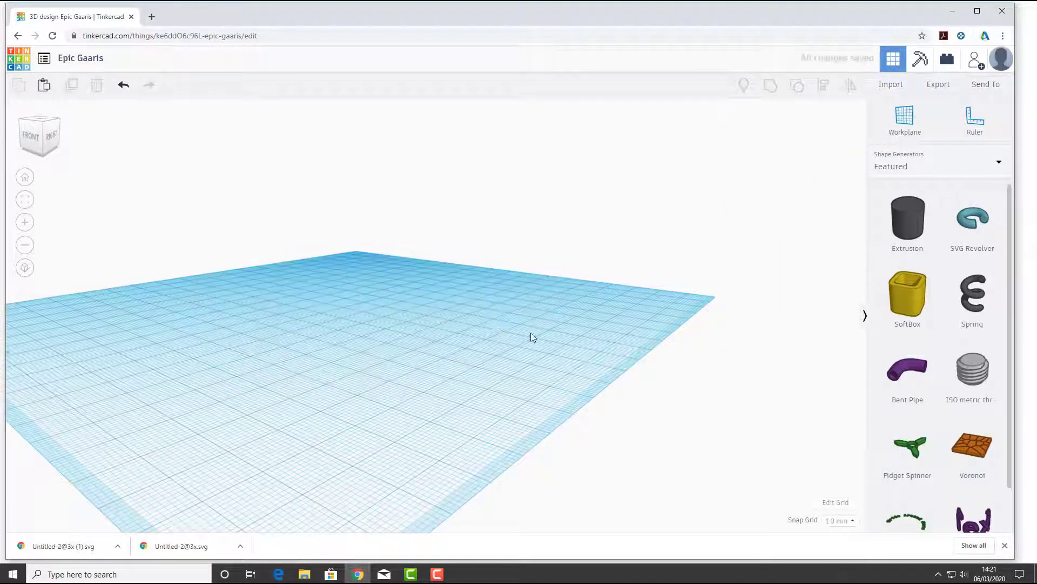
{"action": "left_click_drag", "start_coordinate": [976, 302], "coordinate": [359, 350]}
{"action": "right_click_drag", "start_coordinate": [507, 268], "coordinate": [454, 289]}
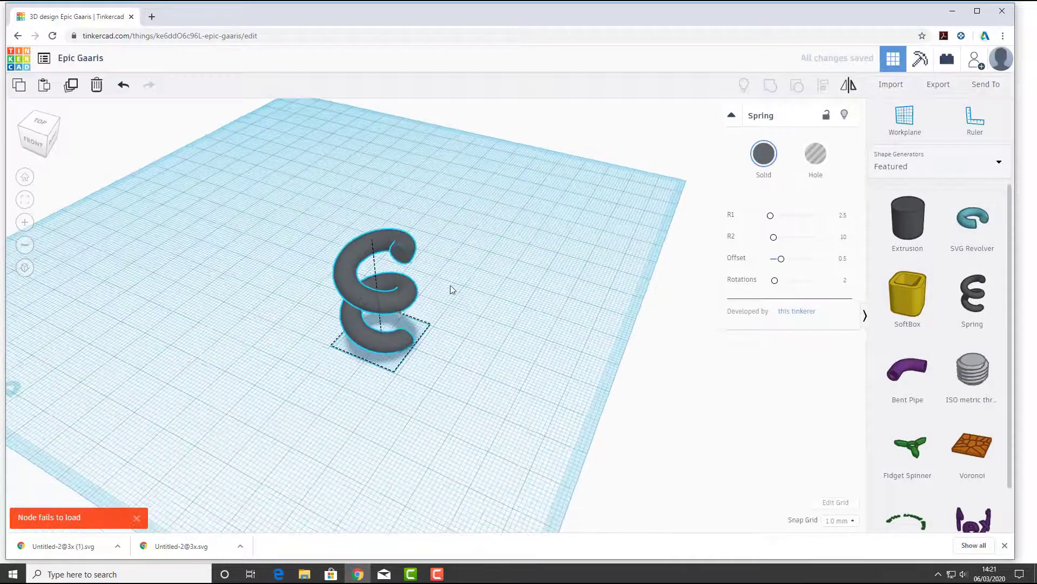
Change the Spring's solid colour to the medium blue preset
{"action": "left_click", "coordinate": [764, 154]}
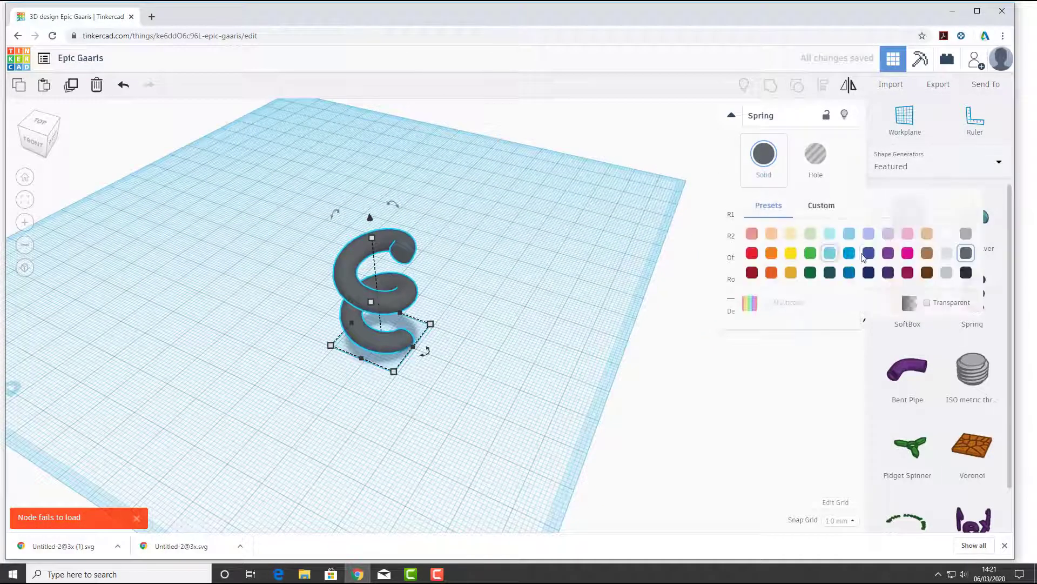
{"action": "left_click", "coordinate": [847, 254]}
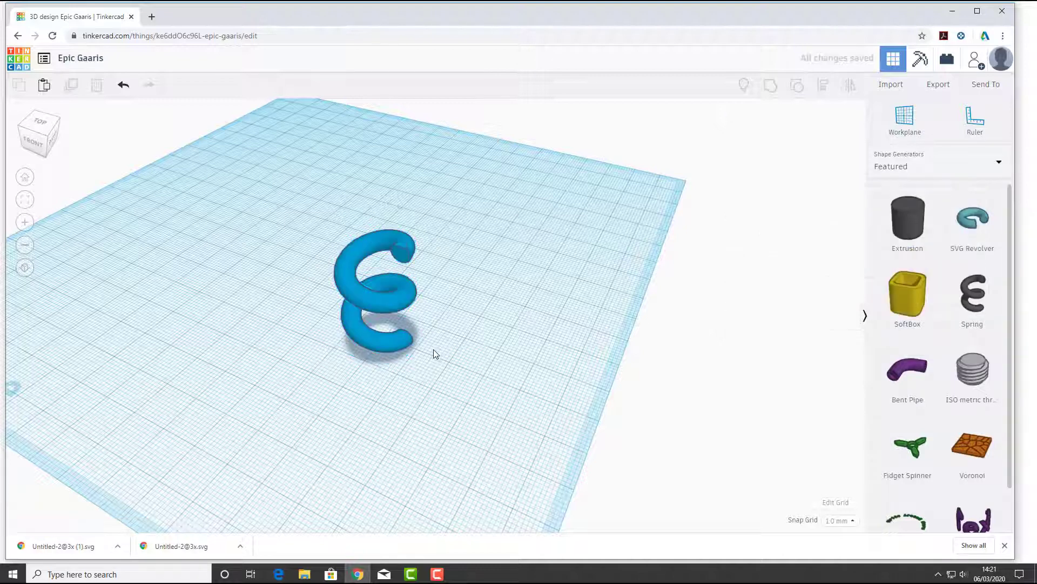
{"action": "right_click_drag", "start_coordinate": [432, 352], "coordinate": [388, 290]}
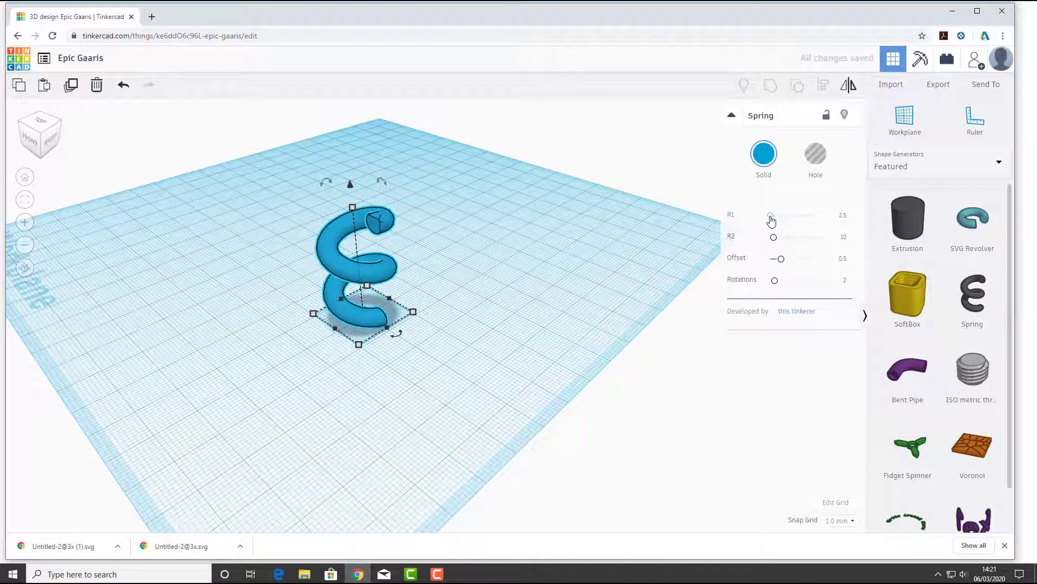
Increase the Spring's R1 to about 6.12 to thicken the coil
{"action": "mouse_move", "coordinate": [772, 219]}
{"action": "left_mouse_down"}
{"action": "mouse_move", "coordinate": [789, 220]}
{"action": "mouse_move", "coordinate": [772, 218]}
{"action": "left_mouse_up"}
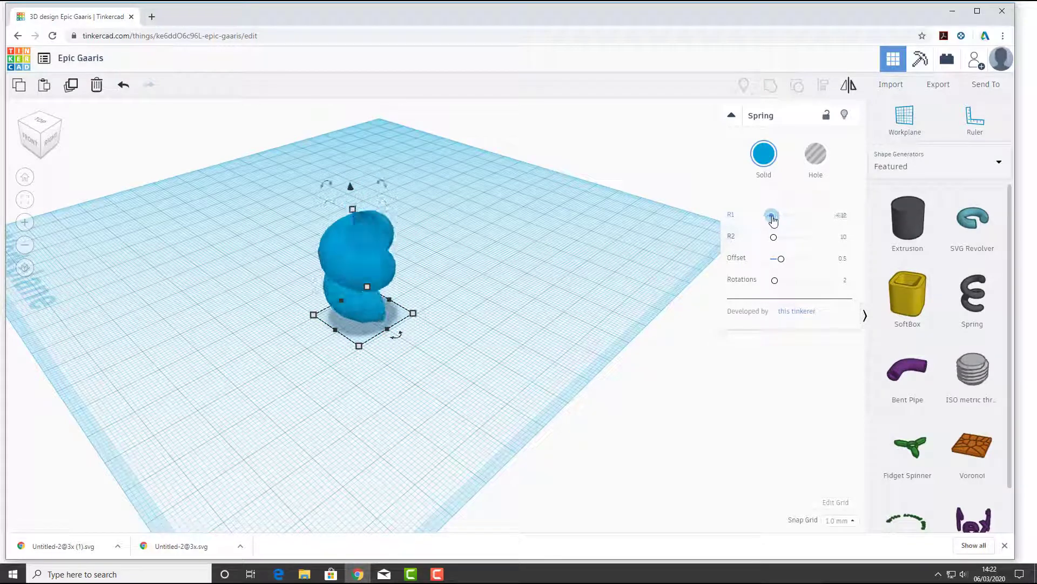
{"action": "scroll", "coordinate": [346, 256], "scroll_direction": "up", "scroll_amount": 5}
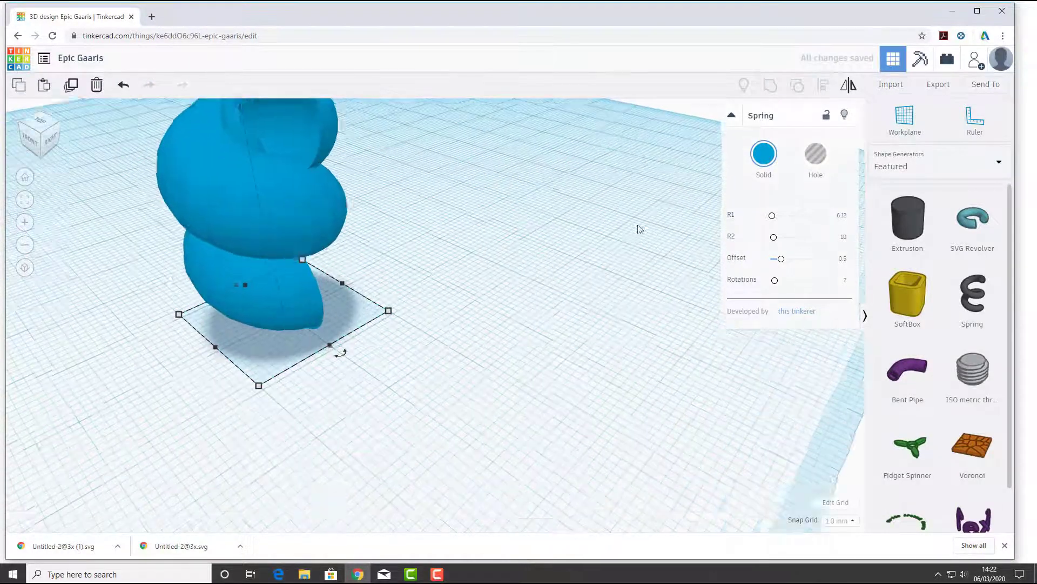
{"action": "middle_click_drag", "start_coordinate": [500, 200], "coordinate": [552, 324]}
Reduce the Spring's R1 to 1 and widen the coil with R2 at about 18.64
{"action": "left_click_drag", "start_coordinate": [772, 221], "coordinate": [768, 220]}
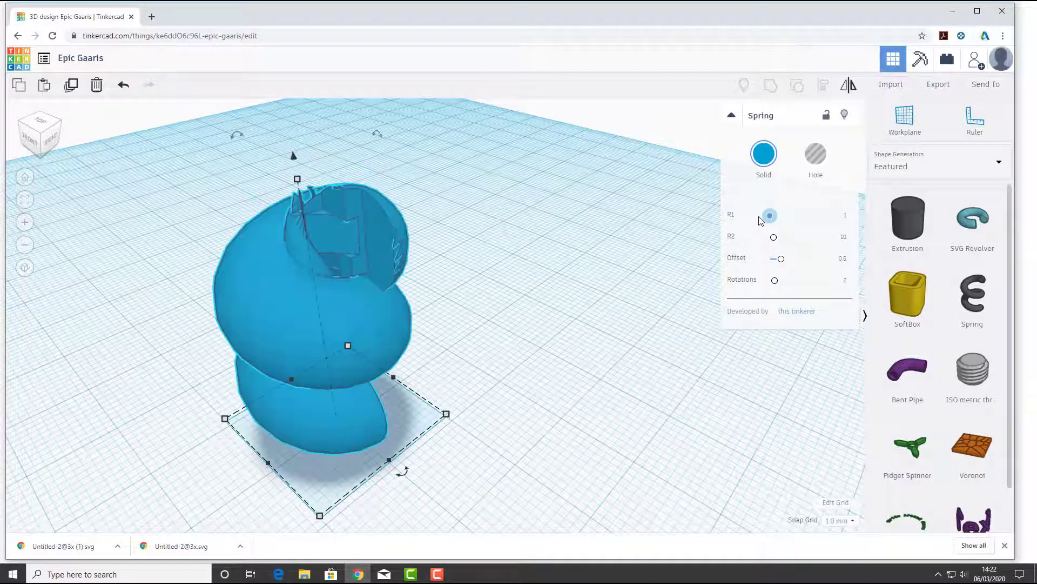
{"action": "left_click_drag", "start_coordinate": [768, 222], "coordinate": [770, 222]}
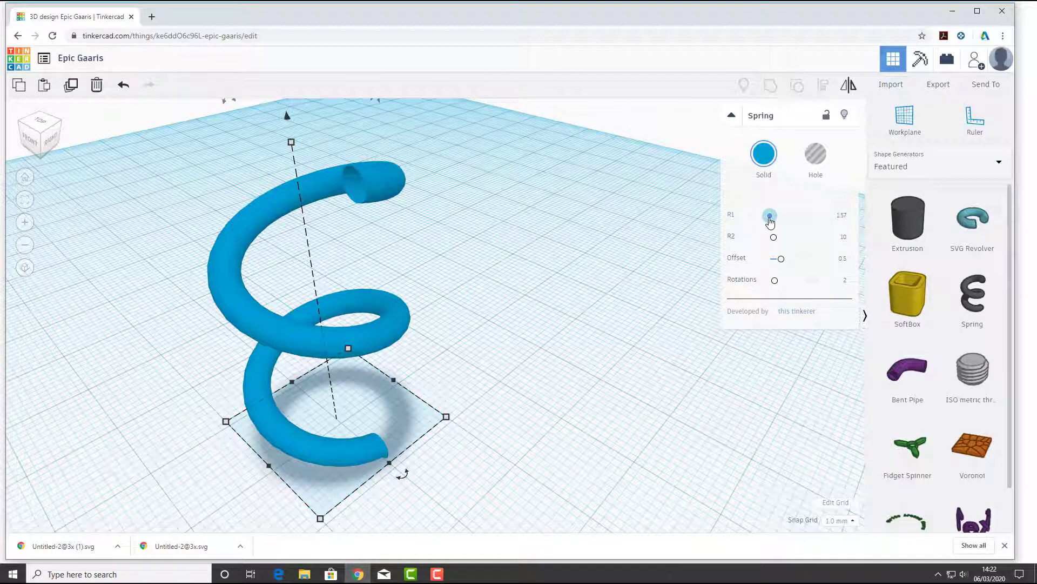
{"action": "mouse_move", "coordinate": [770, 222]}
{"action": "left_mouse_down"}
{"action": "mouse_move", "coordinate": [804, 218]}
{"action": "mouse_move", "coordinate": [770, 219]}
{"action": "mouse_move", "coordinate": [777, 237]}
{"action": "left_mouse_up"}
{"action": "scroll", "coordinate": [396, 299], "scroll_direction": "down", "scroll_amount": 5}
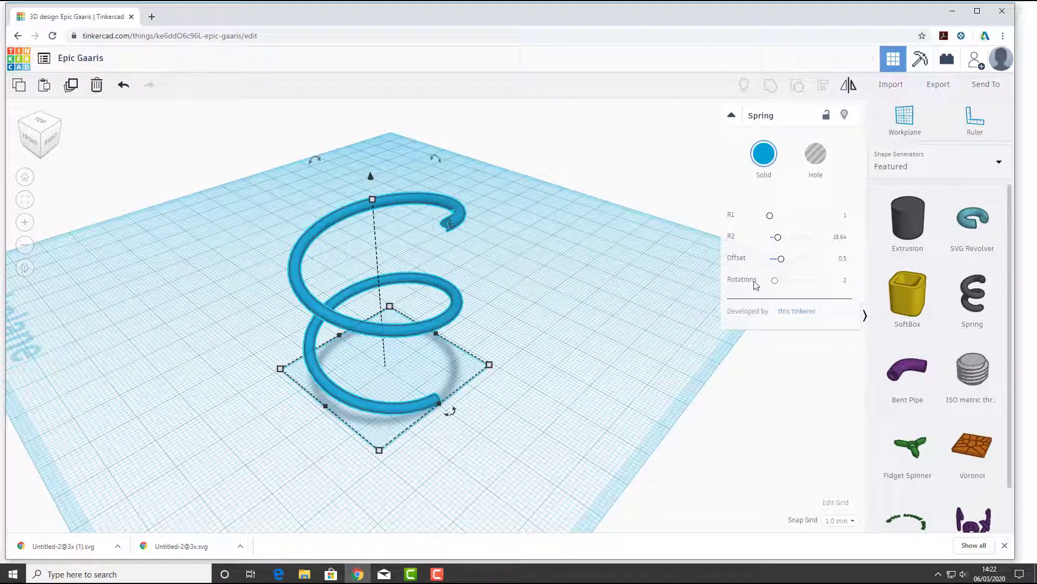
Set the Spring's R2 to about 40.26 and R1 to about 6.12
{"action": "left_click_drag", "start_coordinate": [782, 243], "coordinate": [773, 220]}
{"action": "scroll", "coordinate": [595, 262], "scroll_direction": "down", "scroll_amount": 3}
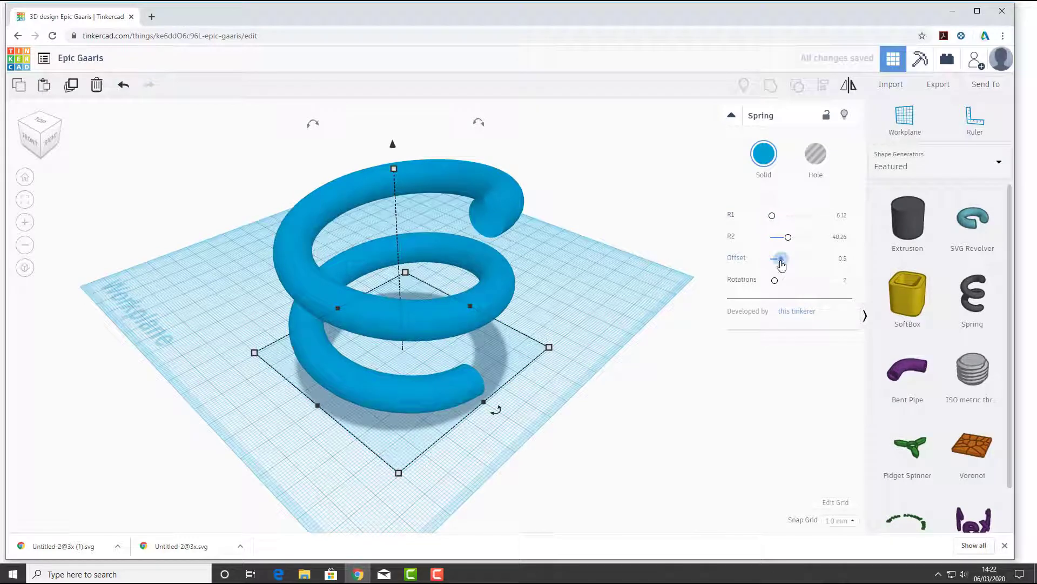
Raise the Spring's Offset to about 1.21 and its Rotations to 6
{"action": "left_click_drag", "start_coordinate": [781, 260], "coordinate": [780, 286]}
{"action": "scroll", "coordinate": [535, 312], "scroll_direction": "down", "scroll_amount": 2}
{"action": "scroll", "coordinate": [528, 336], "scroll_direction": "down", "scroll_amount": 2}
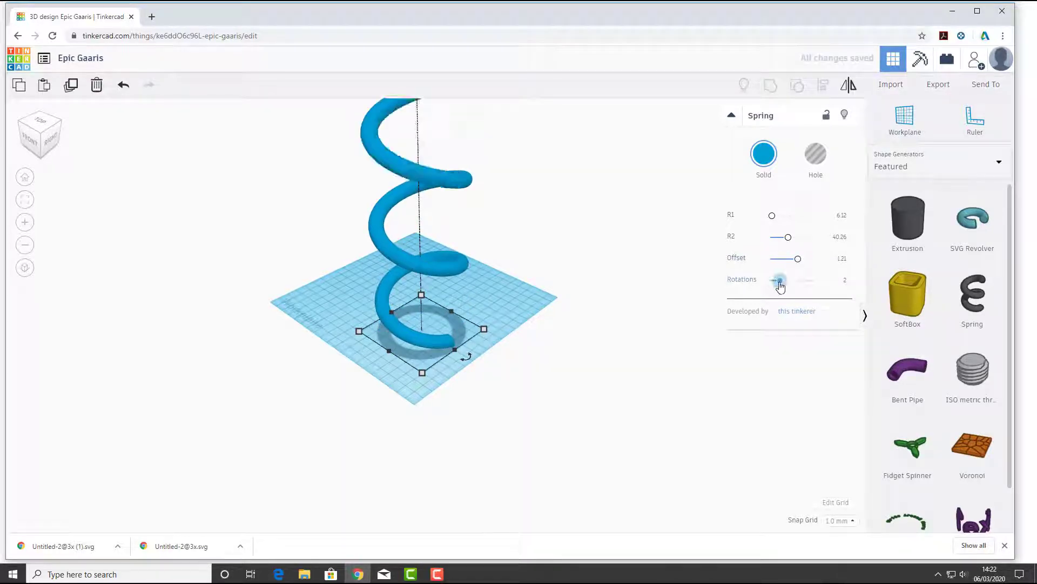
{"action": "scroll", "coordinate": [553, 333], "scroll_direction": "down", "scroll_amount": 6}
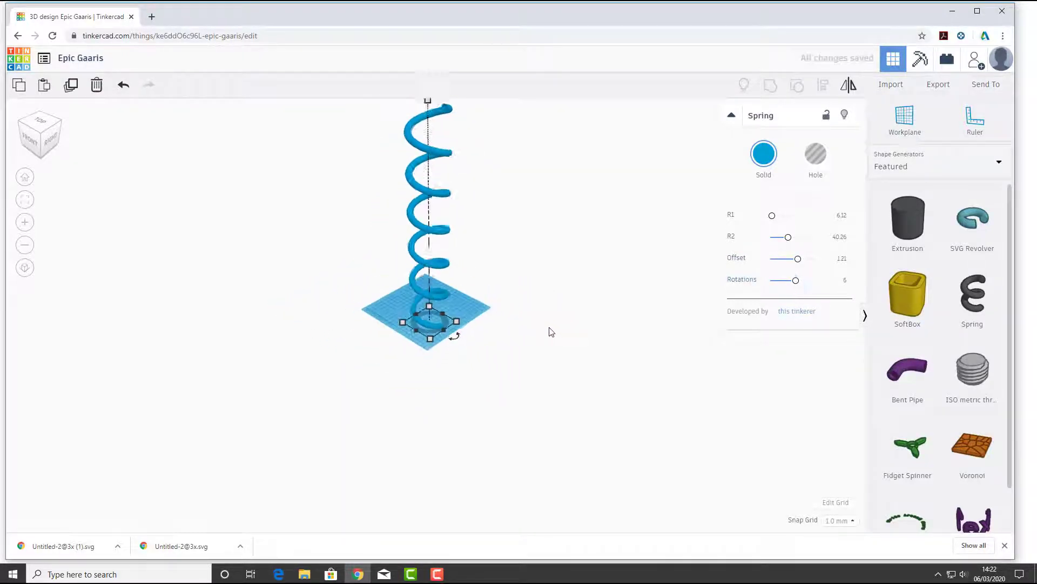
Reduce the Spring's Rotations to 2
{"action": "left_click_drag", "start_coordinate": [796, 282], "coordinate": [773, 286]}
{"action": "scroll", "coordinate": [430, 314], "scroll_direction": "up", "scroll_amount": 5}
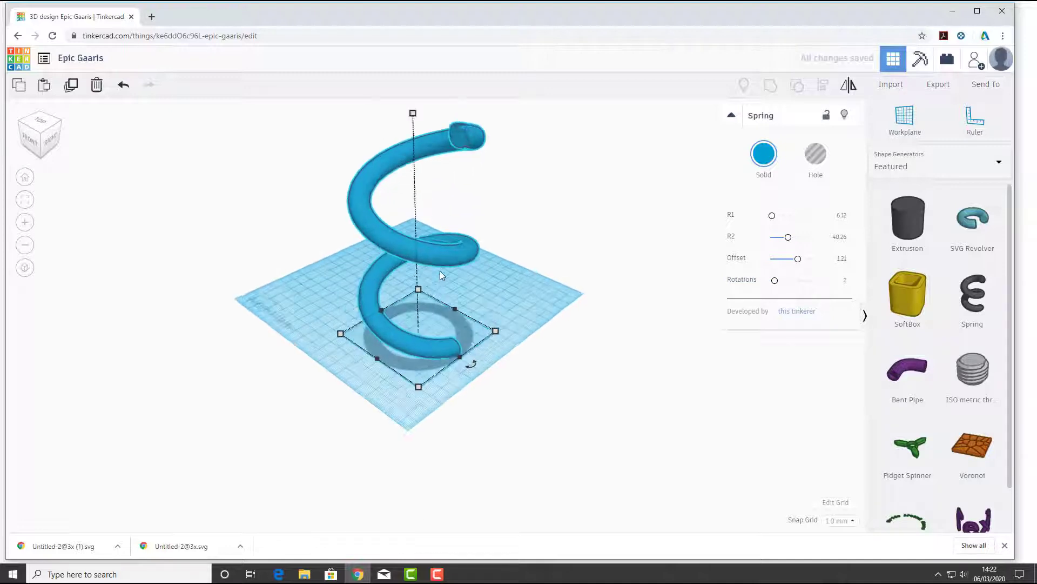
{"action": "scroll", "coordinate": [440, 270], "scroll_direction": "up", "scroll_amount": 2}
{"action": "scroll", "coordinate": [486, 282], "scroll_direction": "down", "scroll_amount": 3}
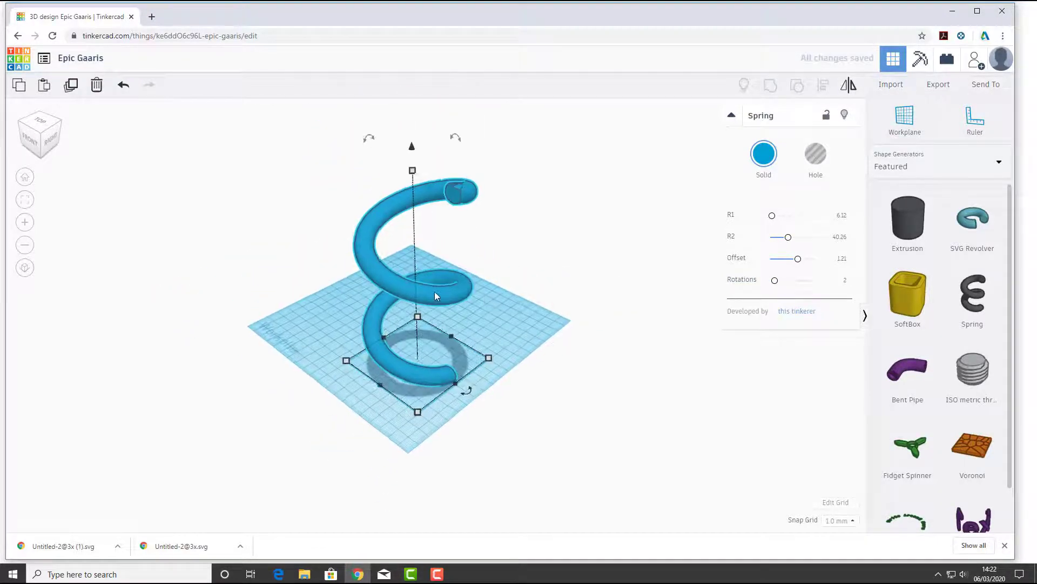
{"action": "scroll", "coordinate": [435, 295], "scroll_direction": "up", "scroll_amount": 2}
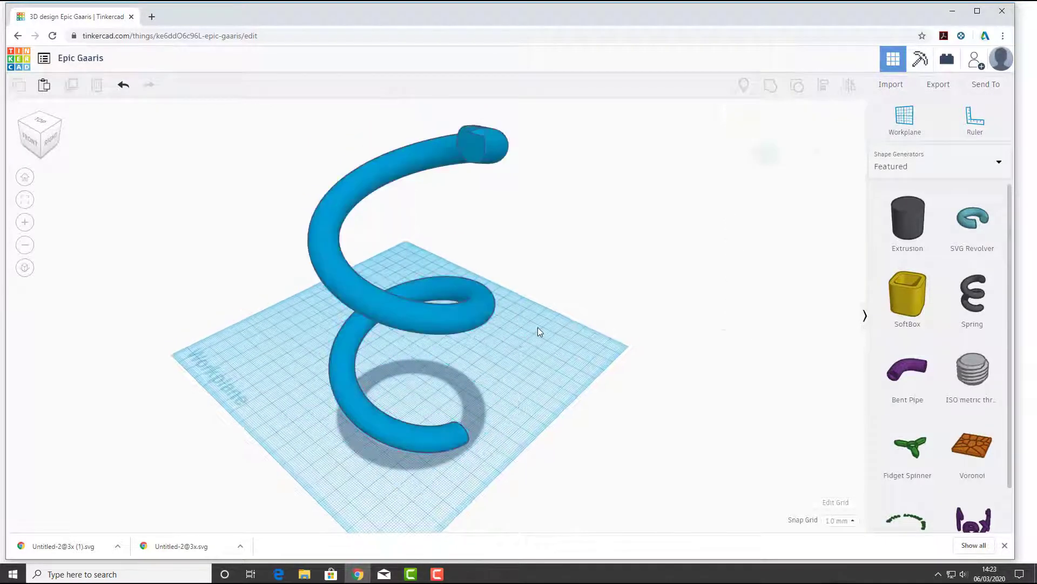
Set the Spring's Rotations to 3
{"action": "scroll", "coordinate": [489, 294], "scroll_direction": "down", "scroll_amount": 3}
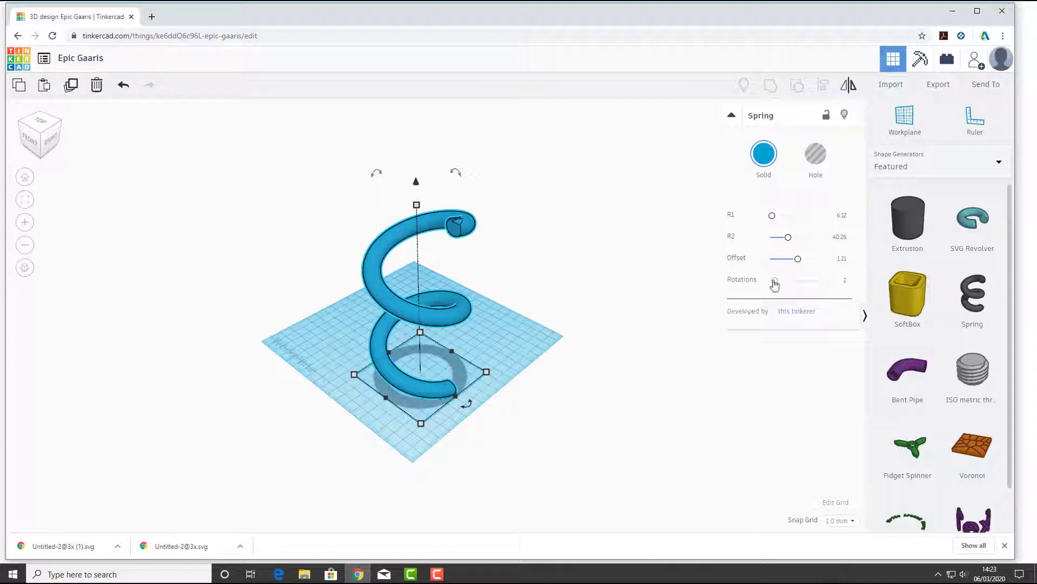
{"action": "left_click_drag", "start_coordinate": [776, 283], "coordinate": [778, 285]}
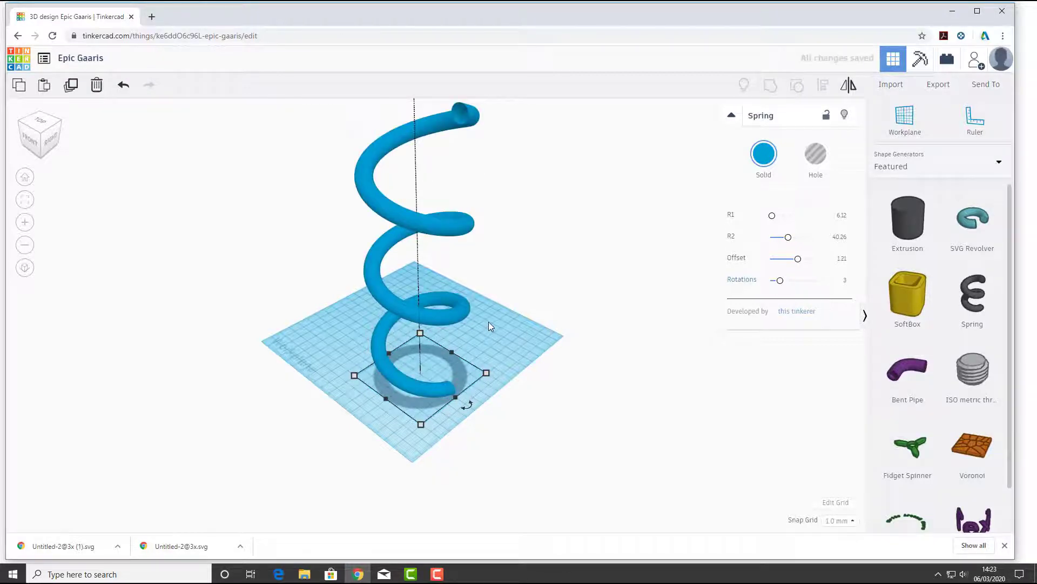
{"action": "scroll", "coordinate": [488, 321], "scroll_direction": "down", "scroll_amount": 5}
{"action": "scroll", "coordinate": [457, 322], "scroll_direction": "up", "scroll_amount": 3}
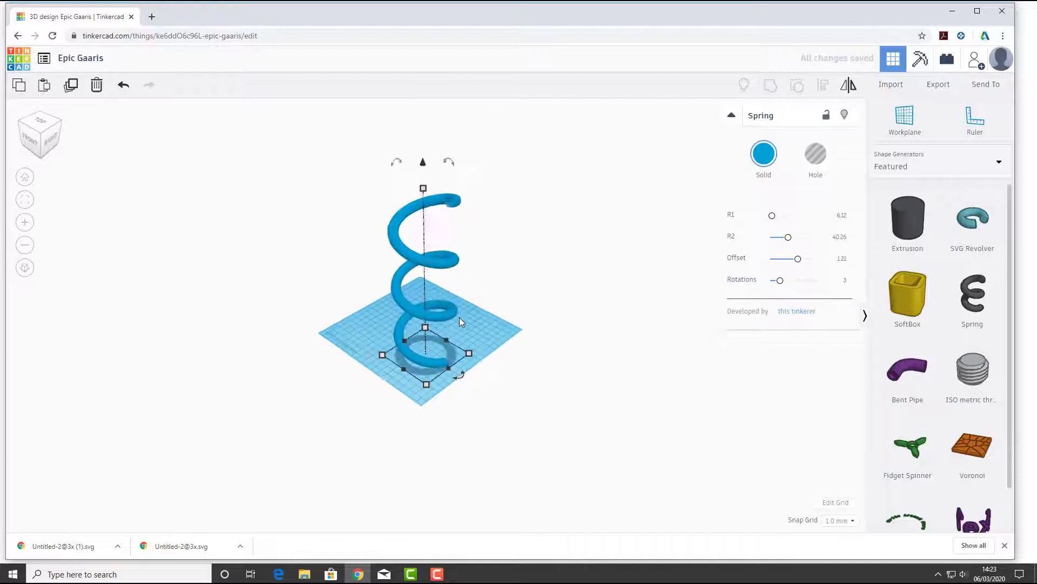
{"action": "left_click", "coordinate": [457, 322]}
{"action": "left_click", "coordinate": [427, 310]}
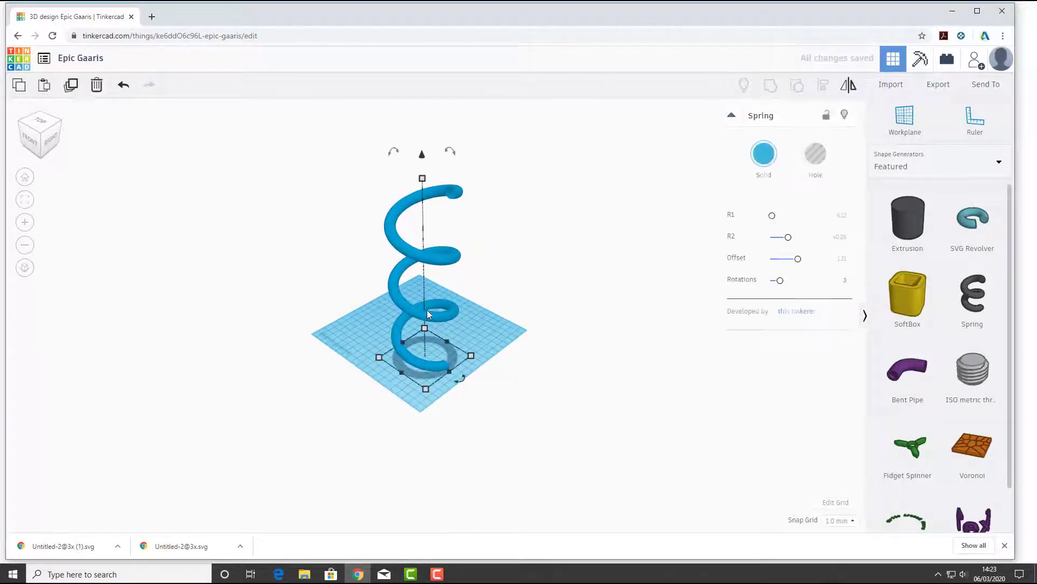
Delete the Spring and place a Bent Pipe near the middle of the workplane
{"action": "key", "text": "Delete"}
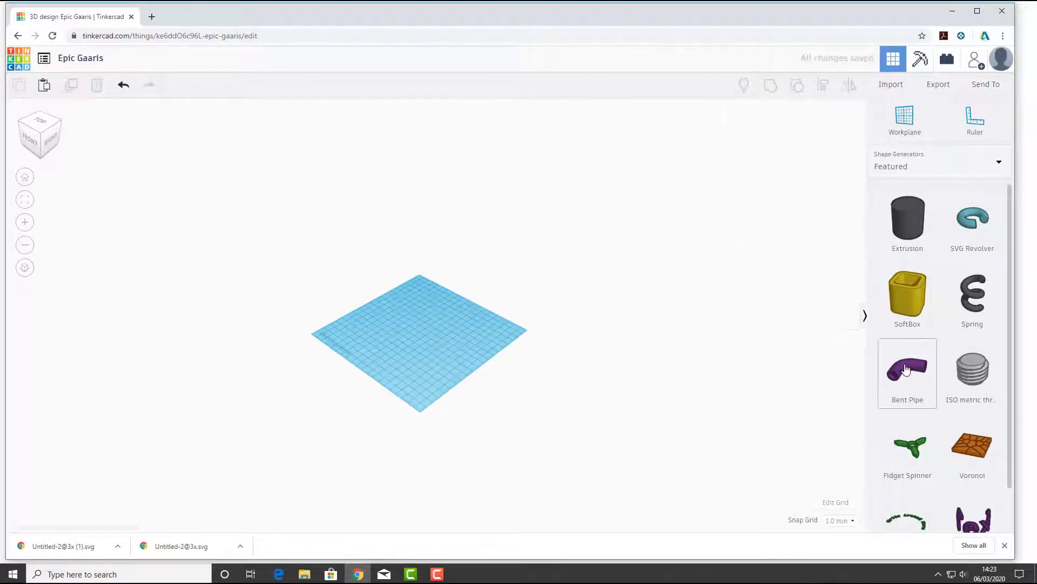
{"action": "left_click_drag", "start_coordinate": [908, 370], "coordinate": [401, 331]}
{"action": "left_click", "coordinate": [137, 519]}
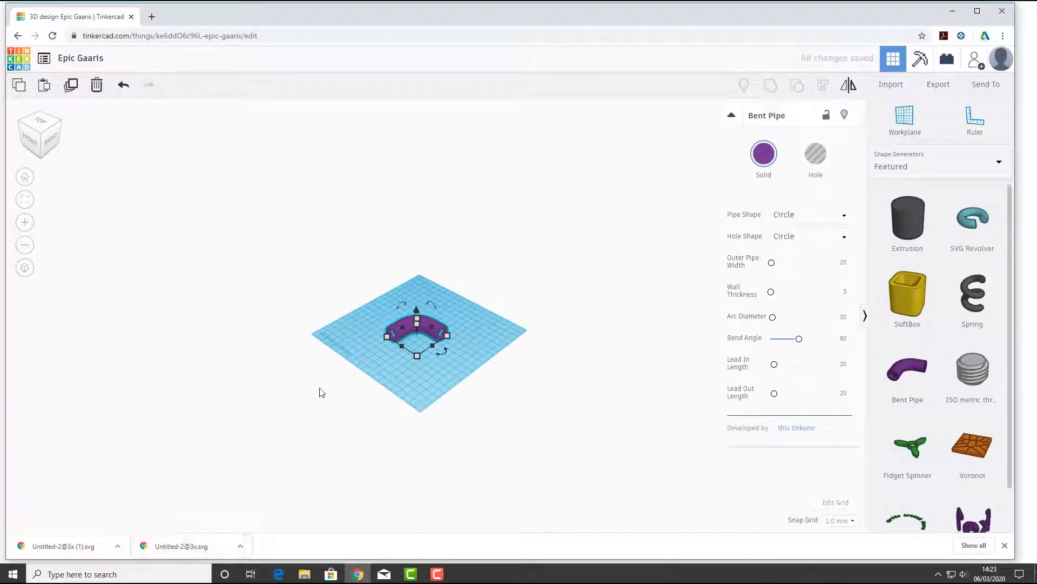
Set the Bent Pipe's Pipe Shape to Square
{"action": "scroll", "coordinate": [379, 373], "scroll_direction": "up", "scroll_amount": 5}
{"action": "scroll", "coordinate": [379, 374], "scroll_direction": "up", "scroll_amount": 2}
{"action": "middle_click_drag", "start_coordinate": [380, 374], "coordinate": [436, 349]}
{"action": "mouse_move", "coordinate": [435, 349]}
{"action": "right_mouse_down"}
{"action": "mouse_move", "coordinate": [521, 334]}
{"action": "mouse_move", "coordinate": [487, 348]}
{"action": "mouse_move", "coordinate": [450, 345]}
{"action": "right_mouse_up"}
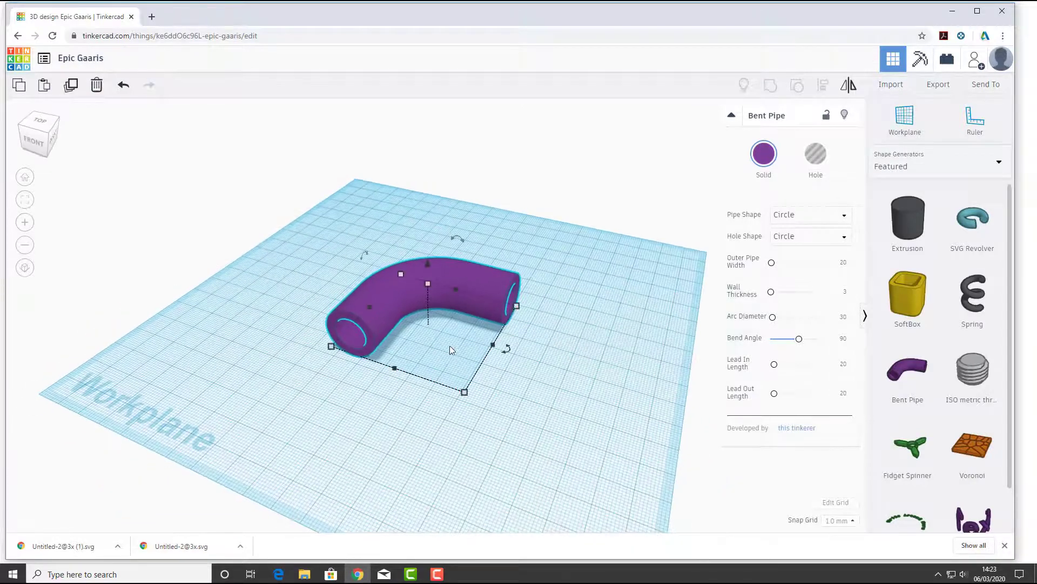
{"action": "scroll", "coordinate": [419, 333], "scroll_direction": "down", "scroll_amount": 3}
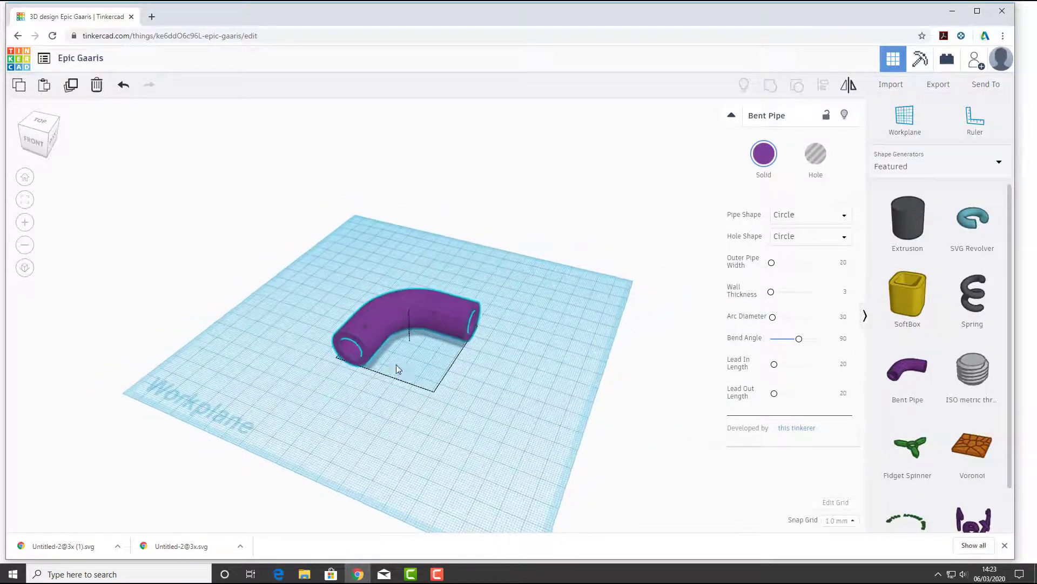
{"action": "left_click", "coordinate": [846, 218]}
{"action": "left_click", "coordinate": [783, 243]}
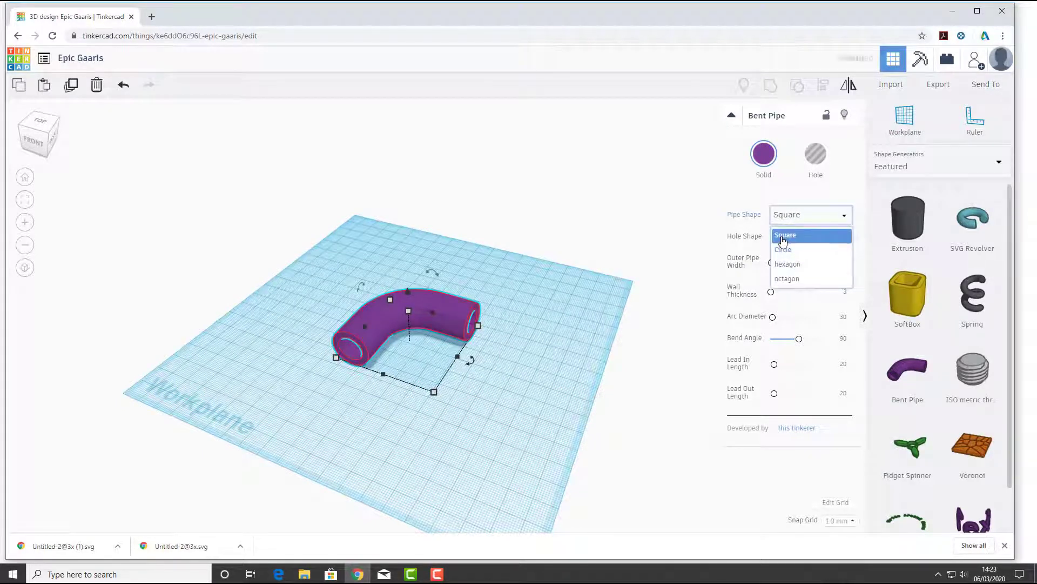
{"action": "left_click", "coordinate": [385, 339]}
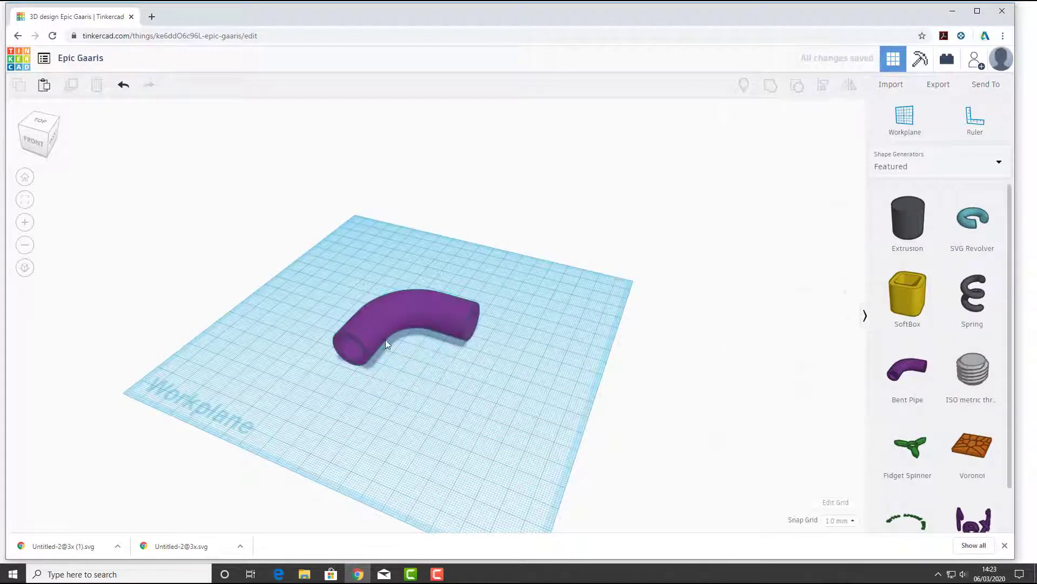
{"action": "scroll", "coordinate": [368, 339], "scroll_direction": "up", "scroll_amount": 2}
{"action": "left_click", "coordinate": [369, 339]}
{"action": "left_click", "coordinate": [793, 215]}
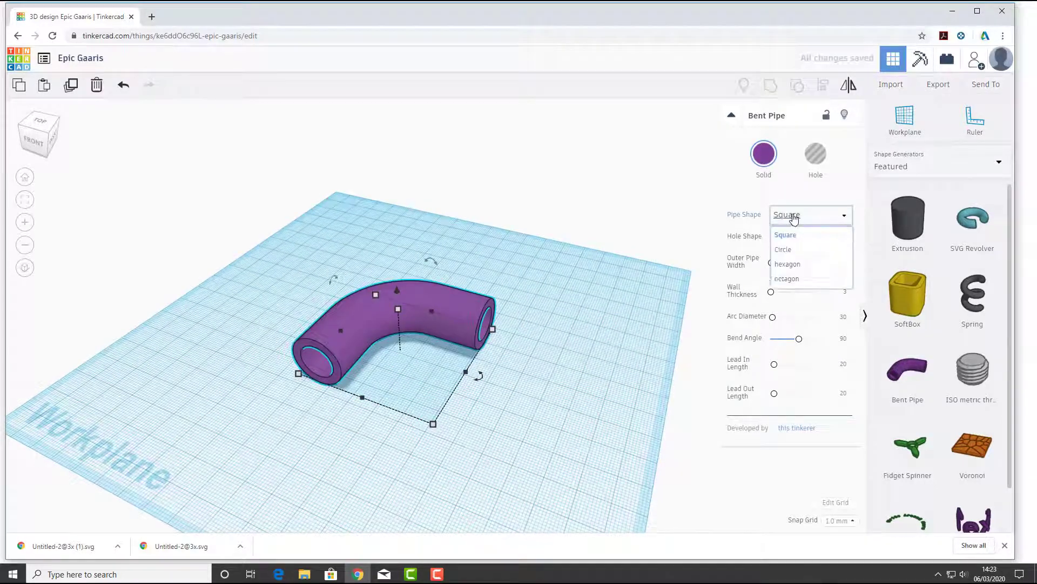
{"action": "left_click", "coordinate": [832, 227]}
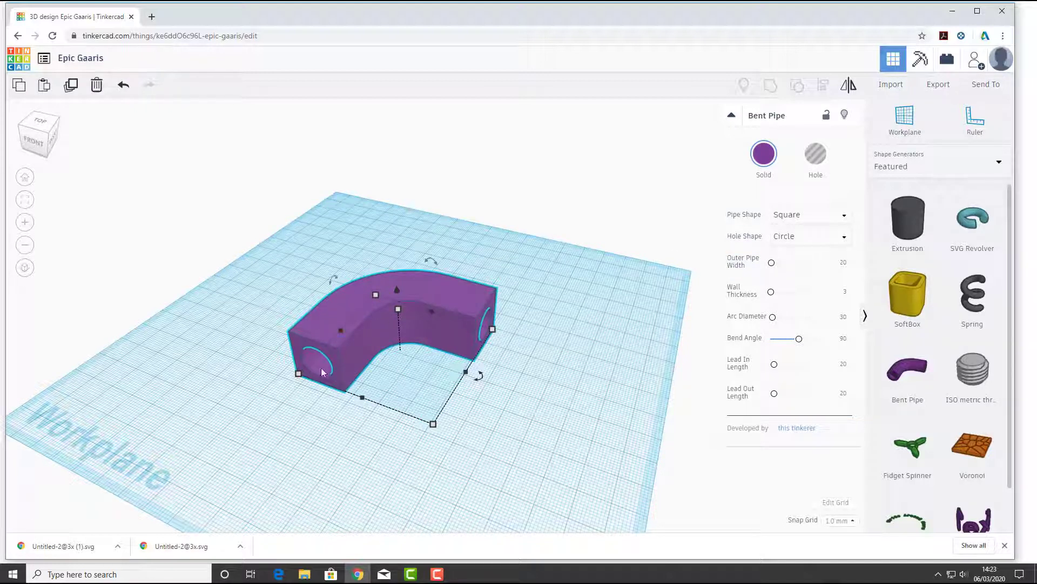
Set the Bent Pipe's Hole Shape to Square and its Pipe Shape to hexagon
{"action": "left_click", "coordinate": [814, 238]}
{"action": "left_click", "coordinate": [786, 255]}
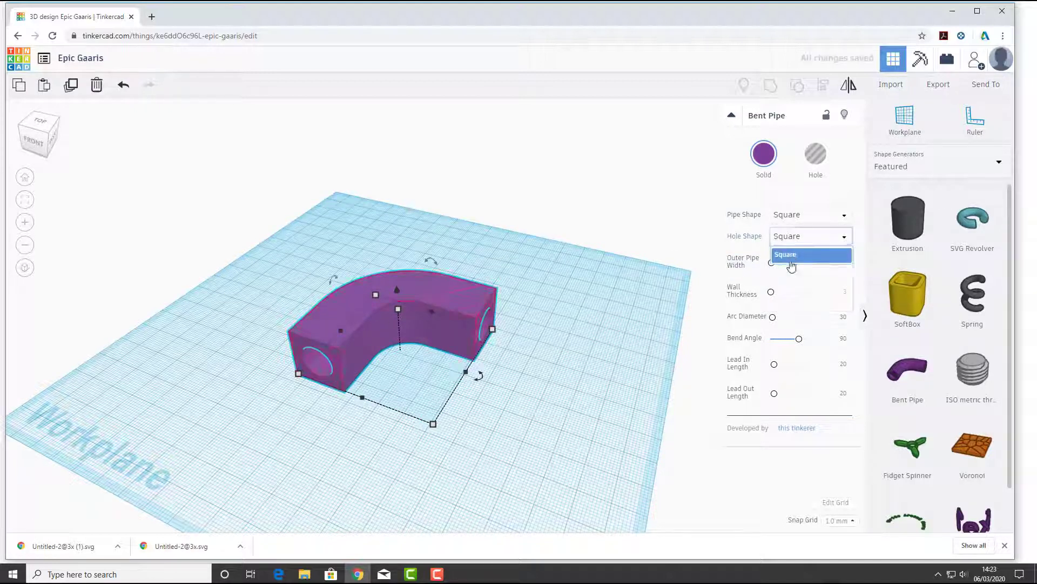
{"action": "left_click", "coordinate": [790, 223]}
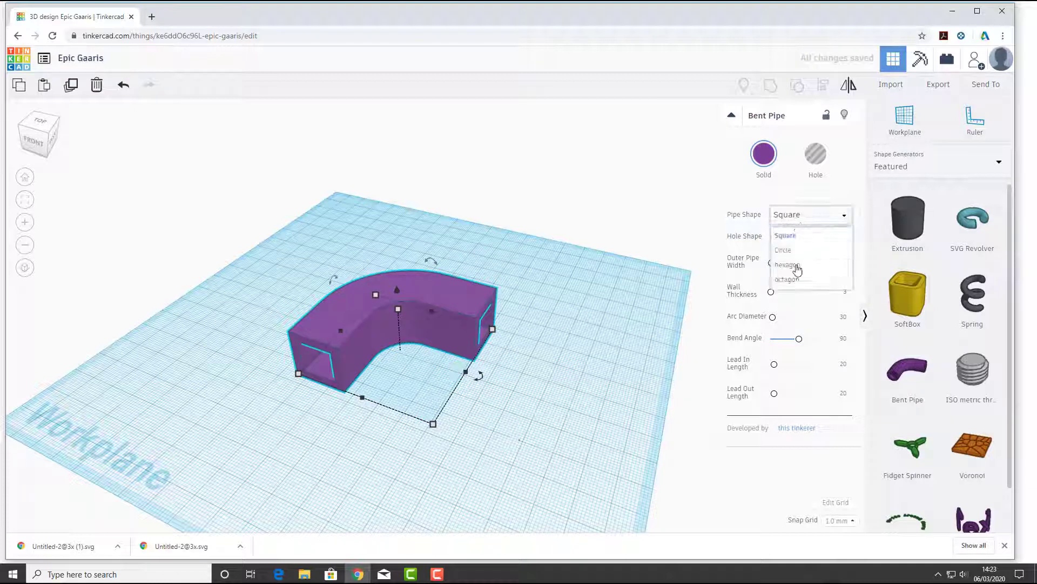
{"action": "left_click", "coordinate": [789, 265]}
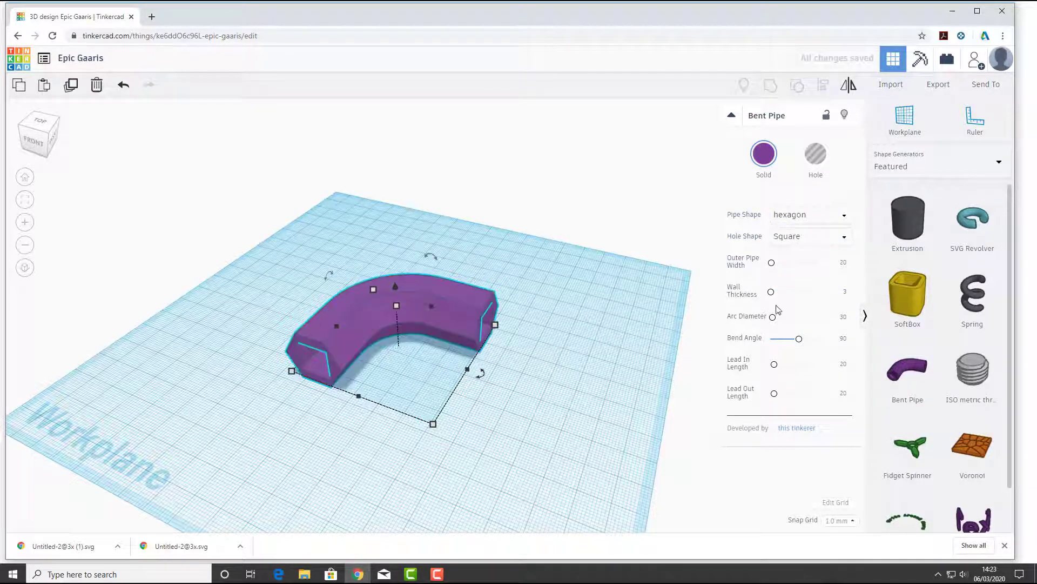
Set both the Pipe Shape and the Hole Shape of the Bent Pipe to Circle
{"action": "left_click", "coordinate": [795, 215]}
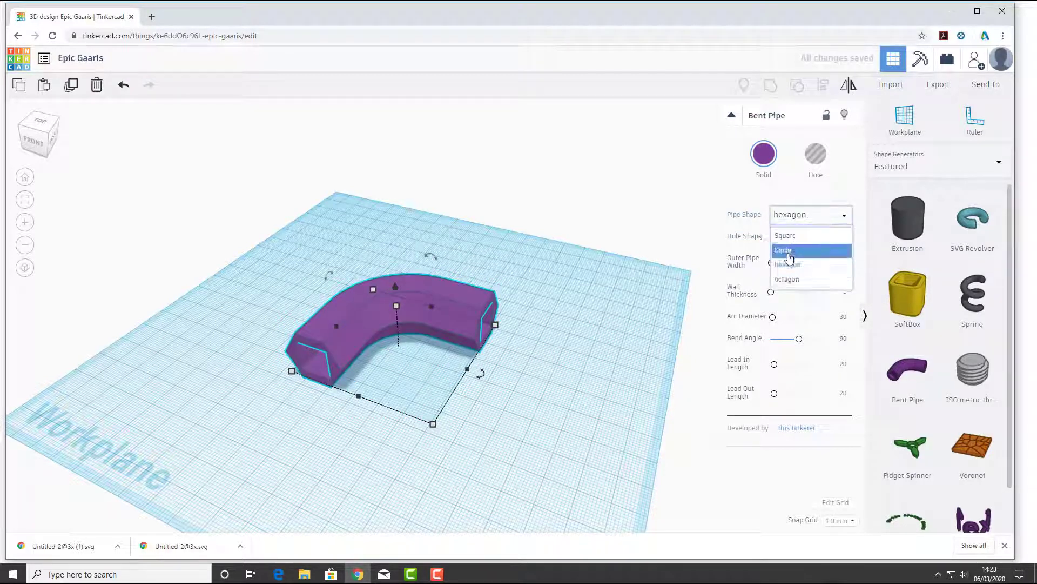
{"action": "left_click", "coordinate": [789, 252]}
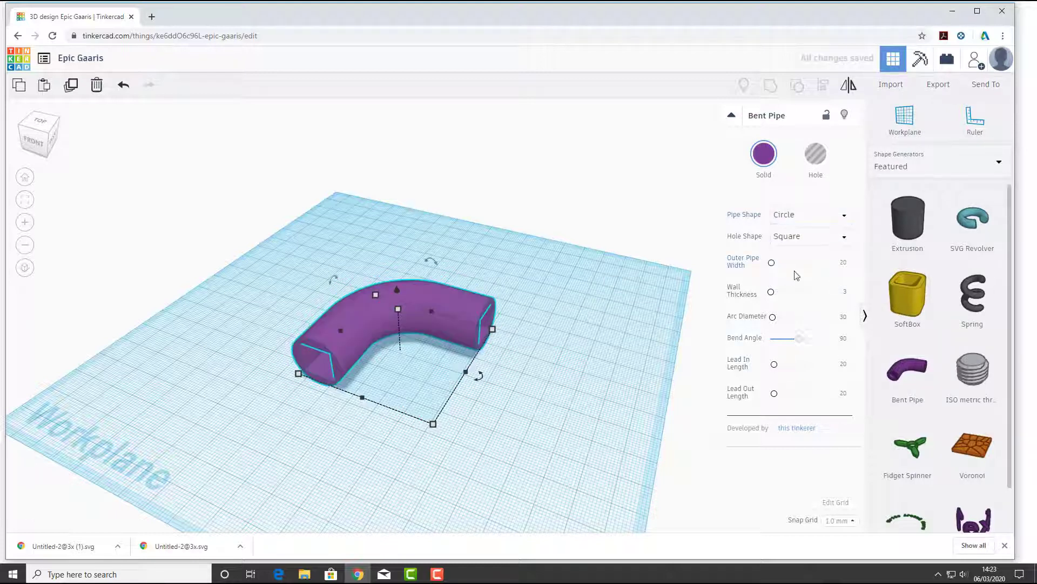
{"action": "left_click", "coordinate": [794, 239]}
{"action": "left_click", "coordinate": [791, 288]}
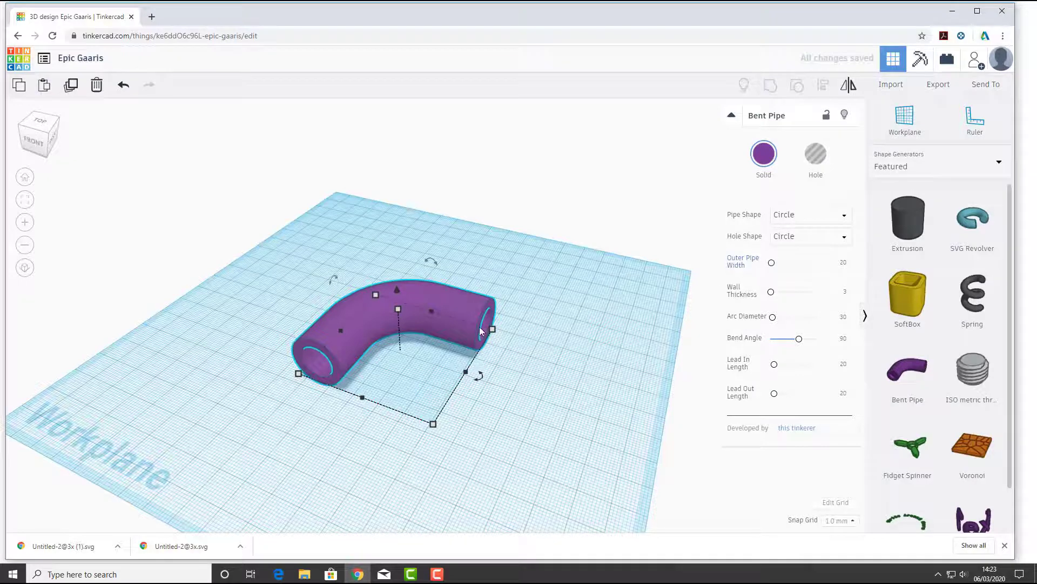
Set the Bent Pipe's Outer Pipe Width to about 36.31 and its Wall Thickness to about 2.94
{"action": "scroll", "coordinate": [482, 331], "scroll_direction": "up", "scroll_amount": 2}
{"action": "left_click_drag", "start_coordinate": [772, 268], "coordinate": [774, 269]}
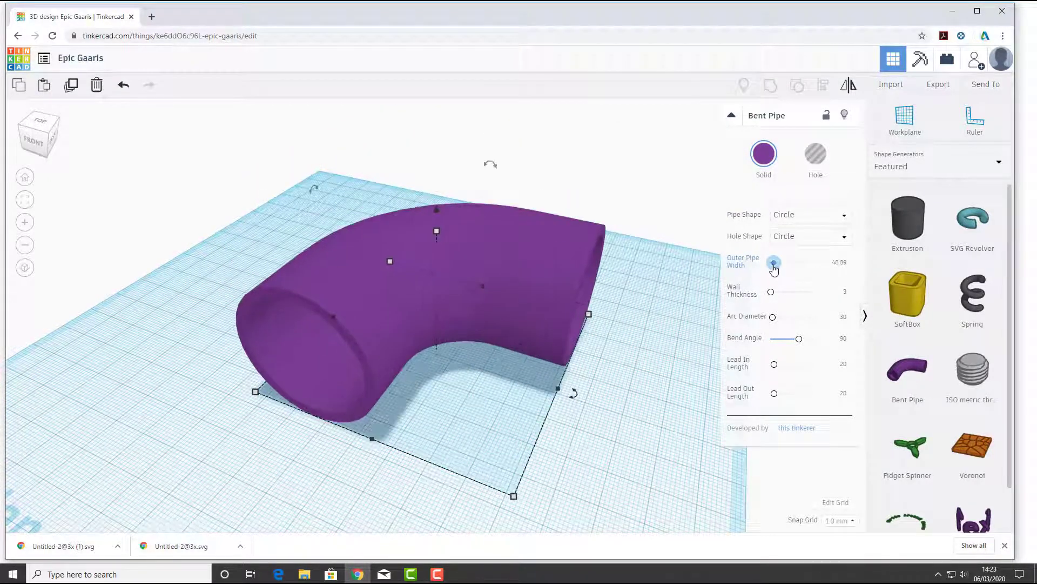
{"action": "middle_click_drag", "start_coordinate": [643, 333], "coordinate": [511, 316]}
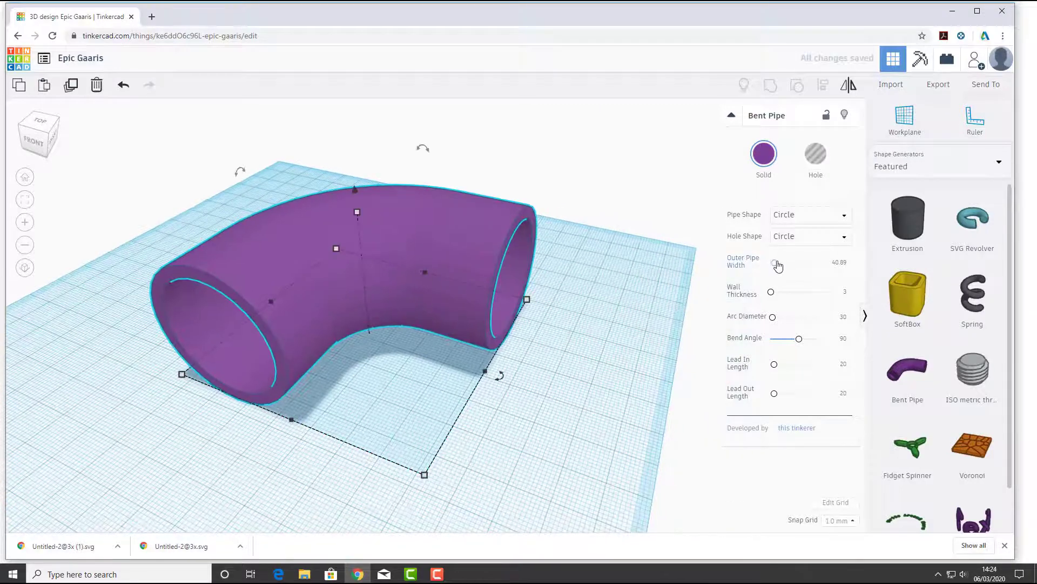
{"action": "left_click_drag", "start_coordinate": [778, 264], "coordinate": [773, 297]}
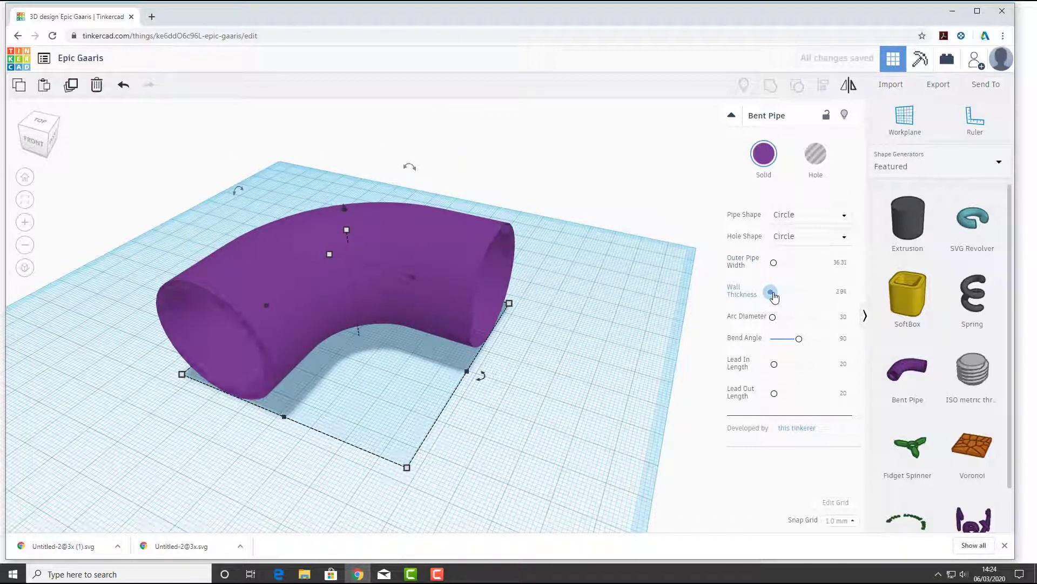
Set the Bent Pipe's Arc Diameter to about 113, Bend Angle to 74, Lead In Length to about 102.3 and Lead Out Length to about 168.97
{"action": "left_click_drag", "start_coordinate": [773, 319], "coordinate": [804, 365]}
{"action": "scroll", "coordinate": [569, 351], "scroll_direction": "down", "scroll_amount": 5}
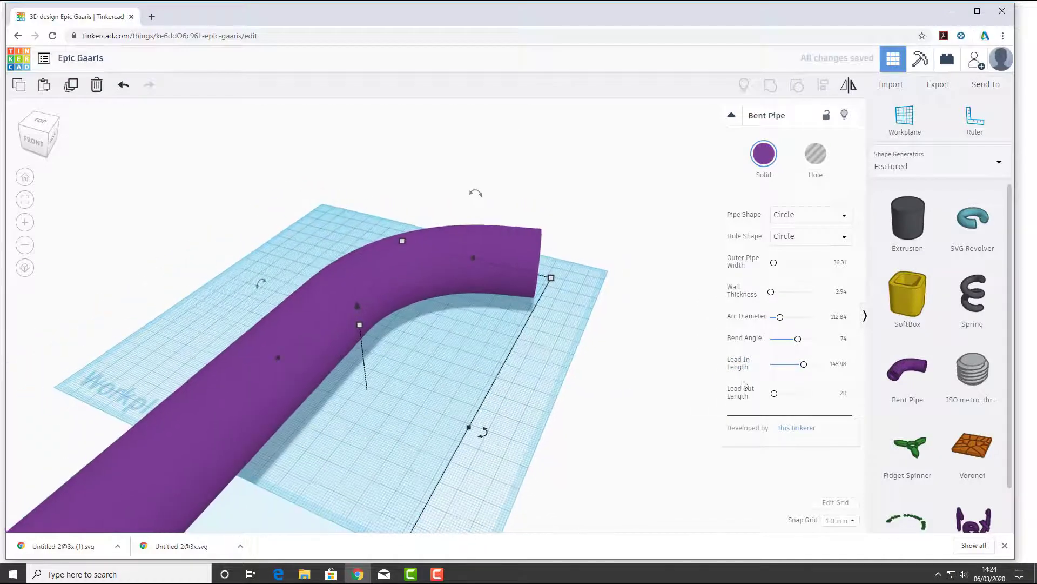
{"action": "left_click_drag", "start_coordinate": [776, 398], "coordinate": [795, 364]}
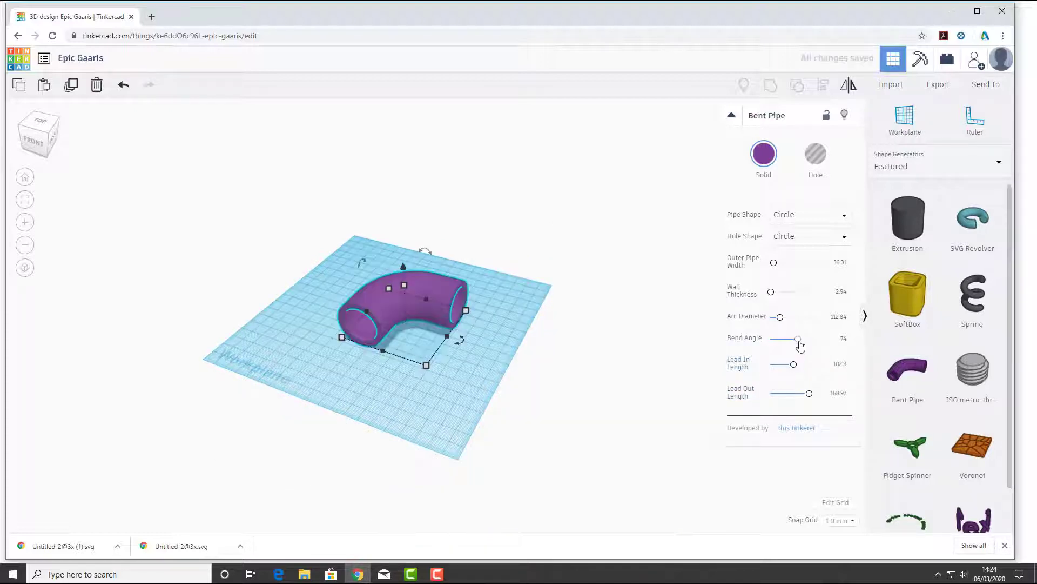
Examine the Bent Pipe's bend and its lead-in and lead-out sections from above and from the front
{"action": "scroll", "coordinate": [384, 302], "scroll_direction": "up", "scroll_amount": 5}
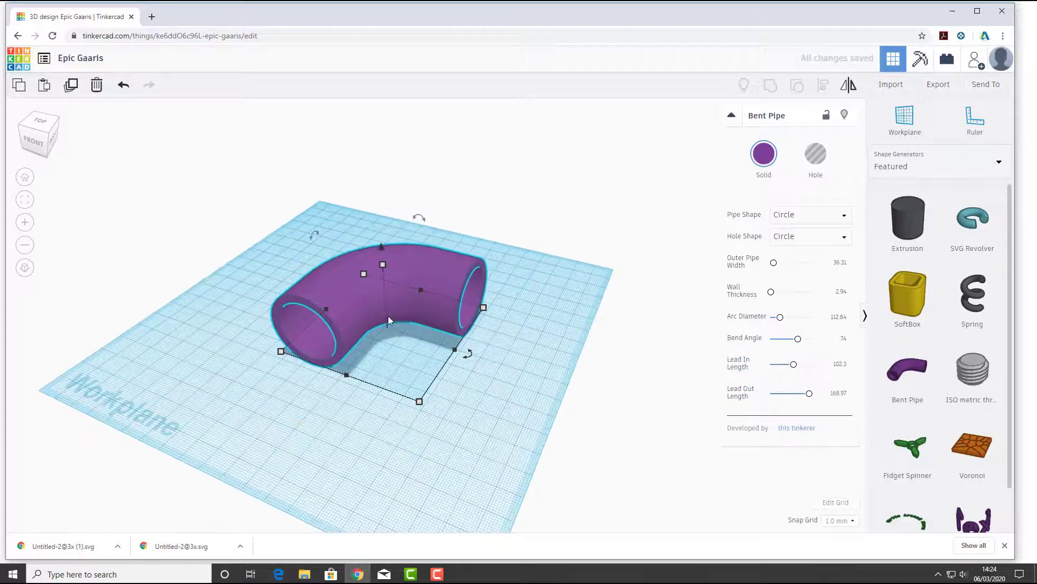
{"action": "scroll", "coordinate": [389, 318], "scroll_direction": "down", "scroll_amount": 4}
{"action": "right_click_drag", "start_coordinate": [399, 335], "coordinate": [385, 441]}
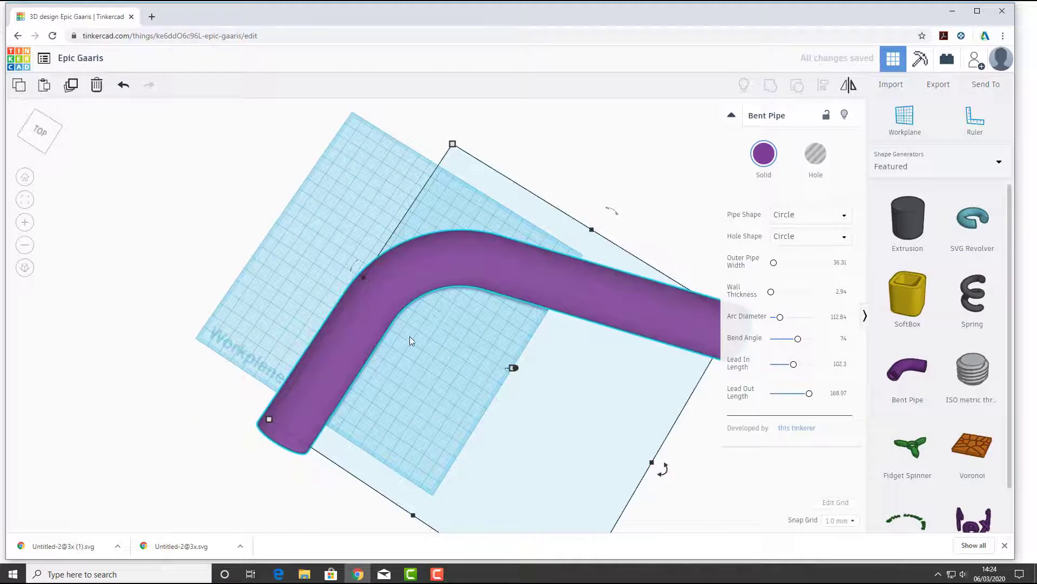
{"action": "right_click_drag", "start_coordinate": [440, 361], "coordinate": [430, 333]}
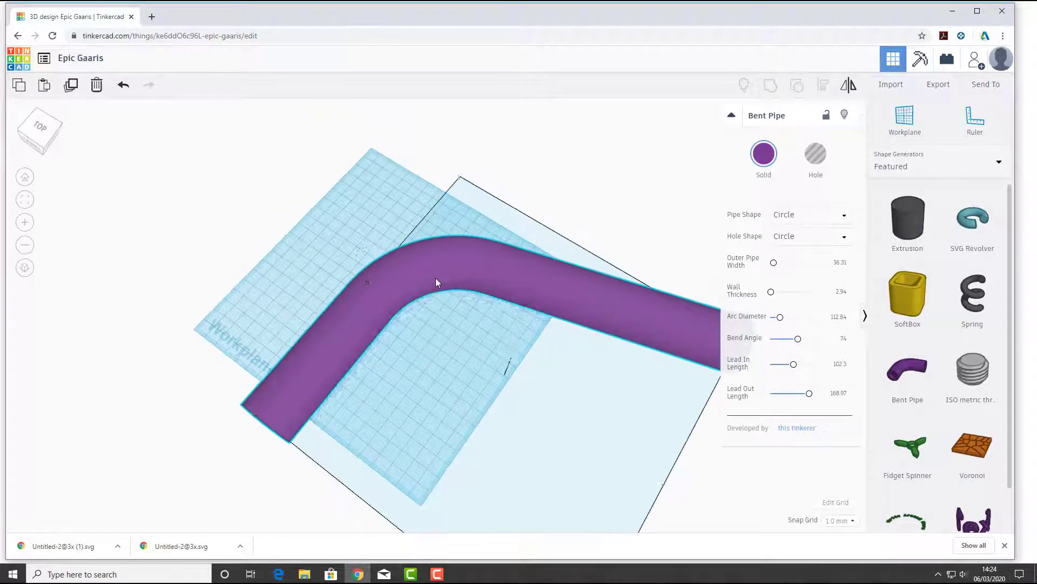
{"action": "scroll", "coordinate": [371, 312], "scroll_direction": "down", "scroll_amount": 1}
{"action": "scroll", "coordinate": [371, 315], "scroll_direction": "down", "scroll_amount": 5}
{"action": "middle_click_drag", "start_coordinate": [427, 334], "coordinate": [415, 322]}
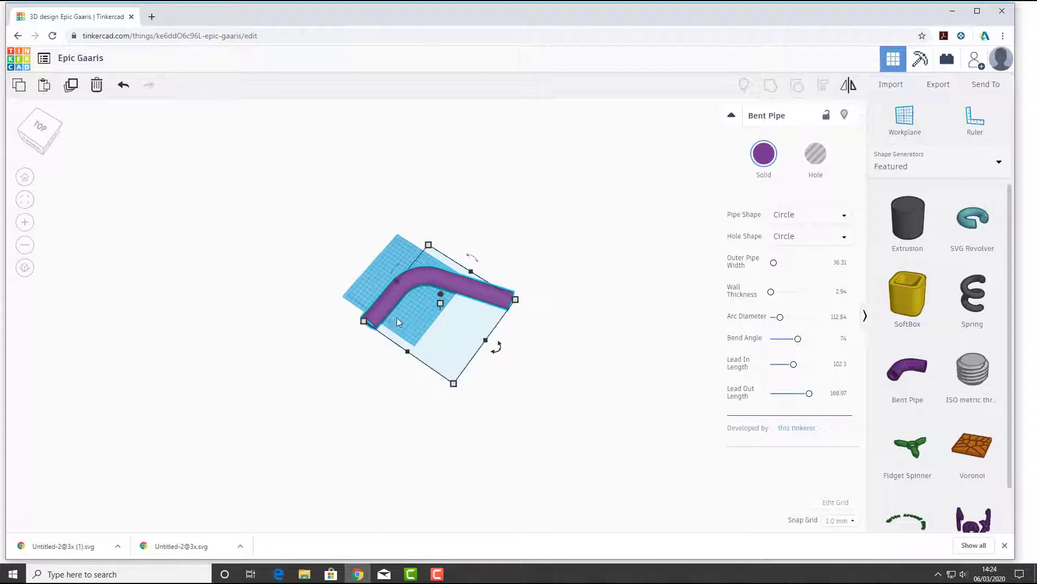
{"action": "scroll", "coordinate": [403, 320], "scroll_direction": "up", "scroll_amount": 3}
{"action": "right_click_drag", "start_coordinate": [346, 287], "coordinate": [407, 295]}
{"action": "left_click", "coordinate": [379, 311]}
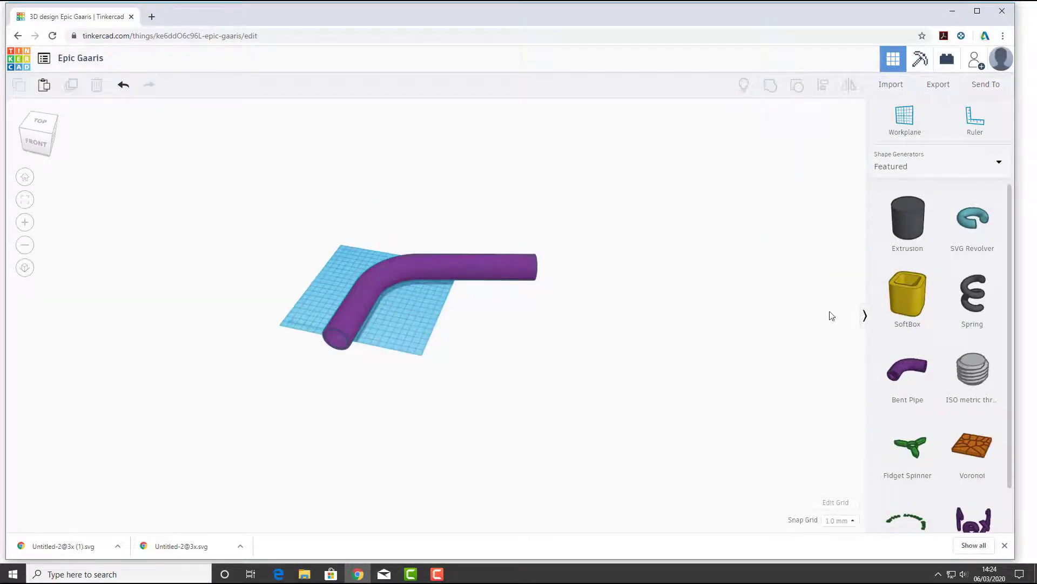
Delete the Bent Pipe and place an ISO metric thread shape on the workplane
{"action": "left_click", "coordinate": [385, 283]}
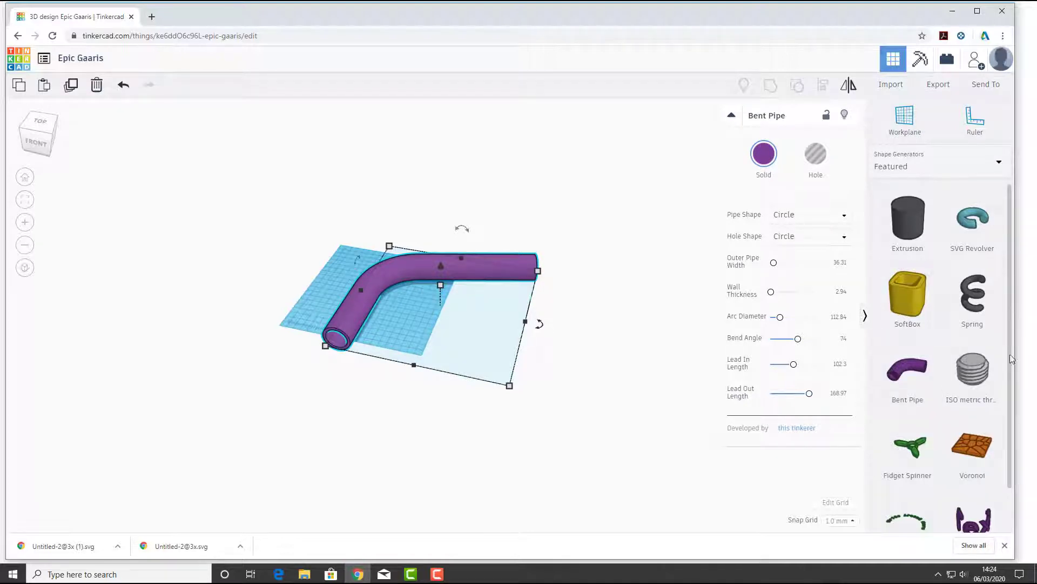
{"action": "scroll", "coordinate": [1012, 358], "scroll_direction": "down", "scroll_amount": 1}
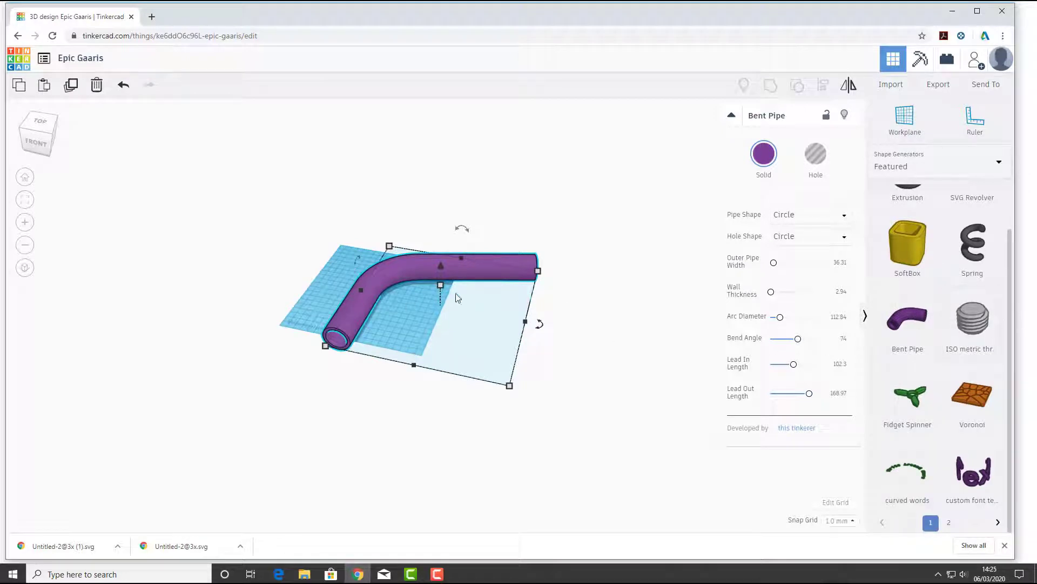
{"action": "key", "text": "Delete"}
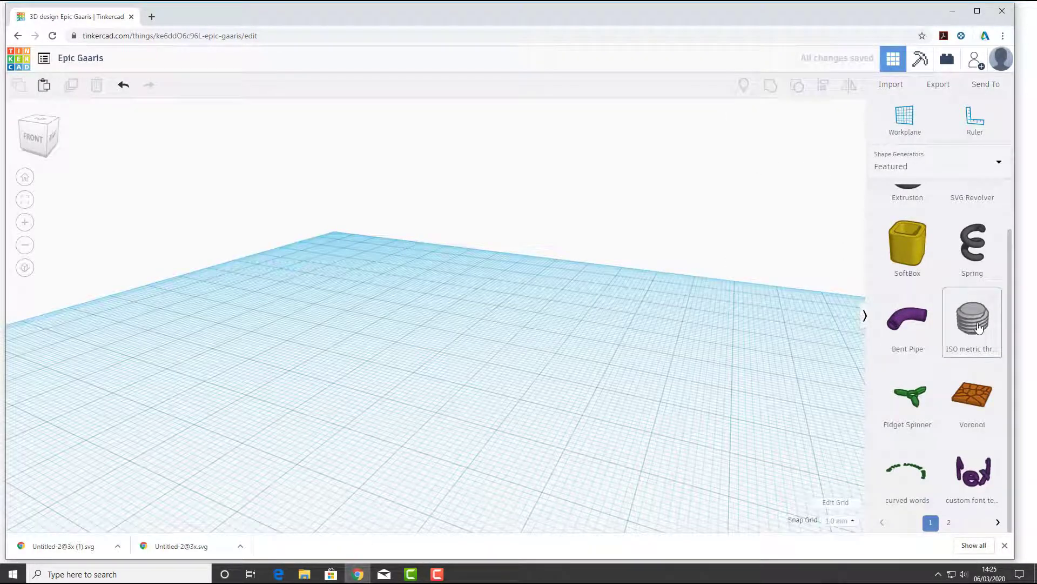
{"action": "left_click_drag", "start_coordinate": [959, 327], "coordinate": [454, 372]}
Stretch the ISO metric thread upward to more than double its height
{"action": "scroll", "coordinate": [478, 376], "scroll_direction": "up", "scroll_amount": 4}
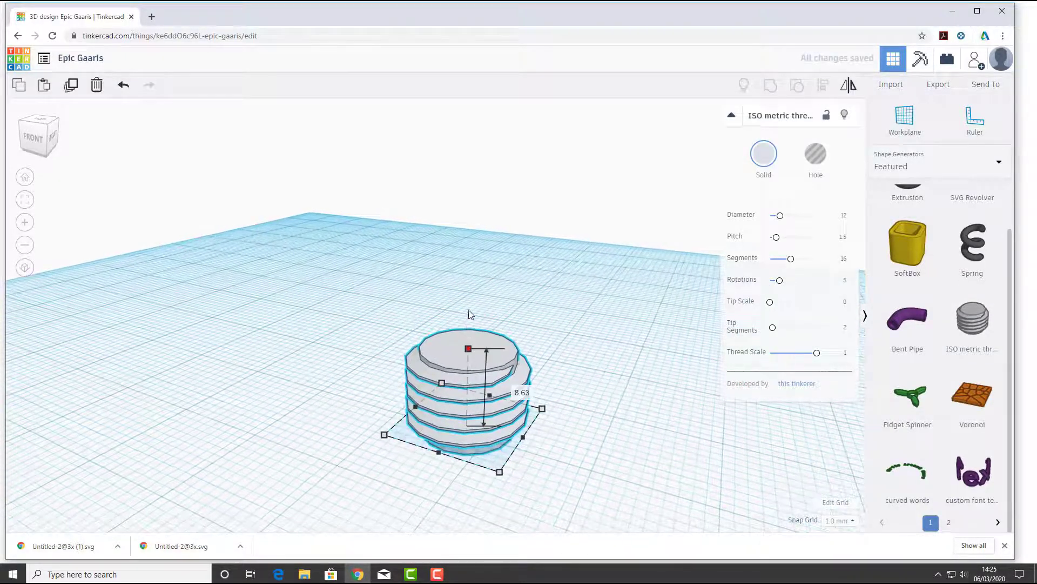
{"action": "left_click_drag", "start_coordinate": [468, 347], "coordinate": [472, 202]}
{"action": "left_click", "coordinate": [612, 333]}
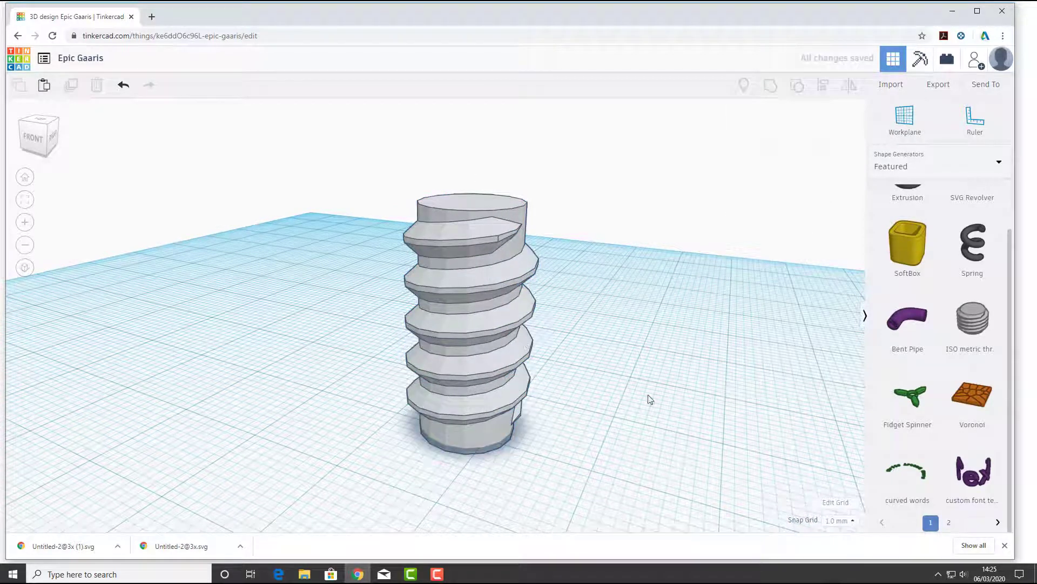
Set the ISO metric thread's Diameter to about 21.56 and its Pitch to about 1.86
{"action": "left_click", "coordinate": [455, 254]}
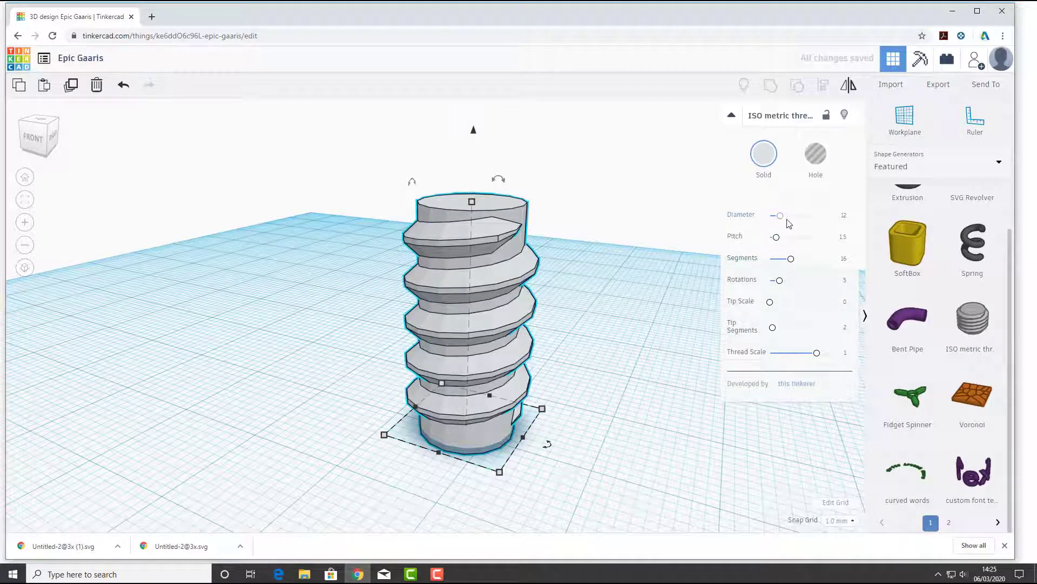
{"action": "left_click_drag", "start_coordinate": [781, 217], "coordinate": [778, 238]}
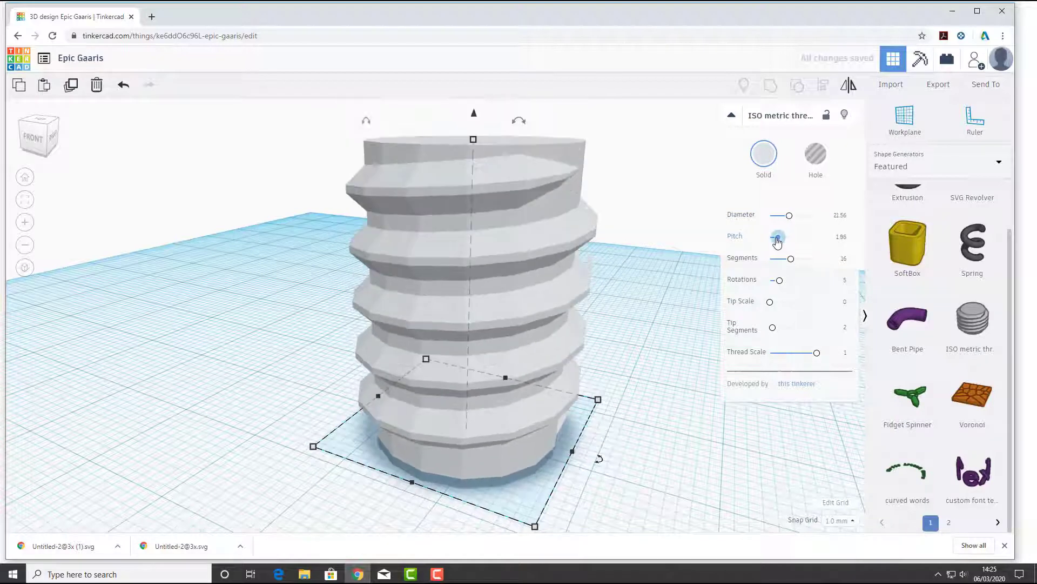
{"action": "scroll", "coordinate": [607, 305], "scroll_direction": "down", "scroll_amount": 1}
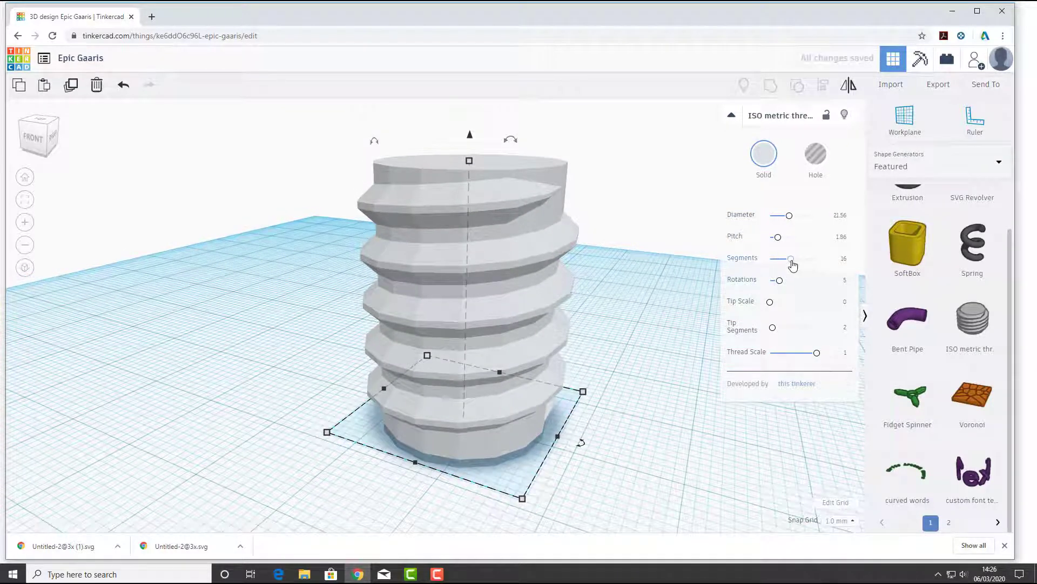
Raise the ISO metric thread's Segments to 32 and its Rotations to 7
{"action": "left_click_drag", "start_coordinate": [791, 259], "coordinate": [848, 265]}
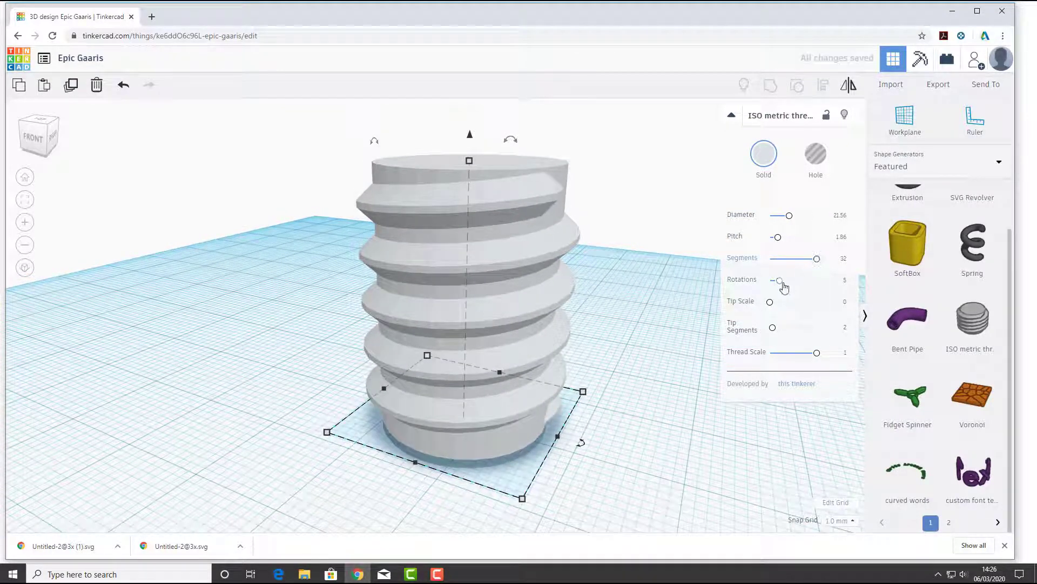
{"action": "left_click_drag", "start_coordinate": [794, 287], "coordinate": [798, 282]}
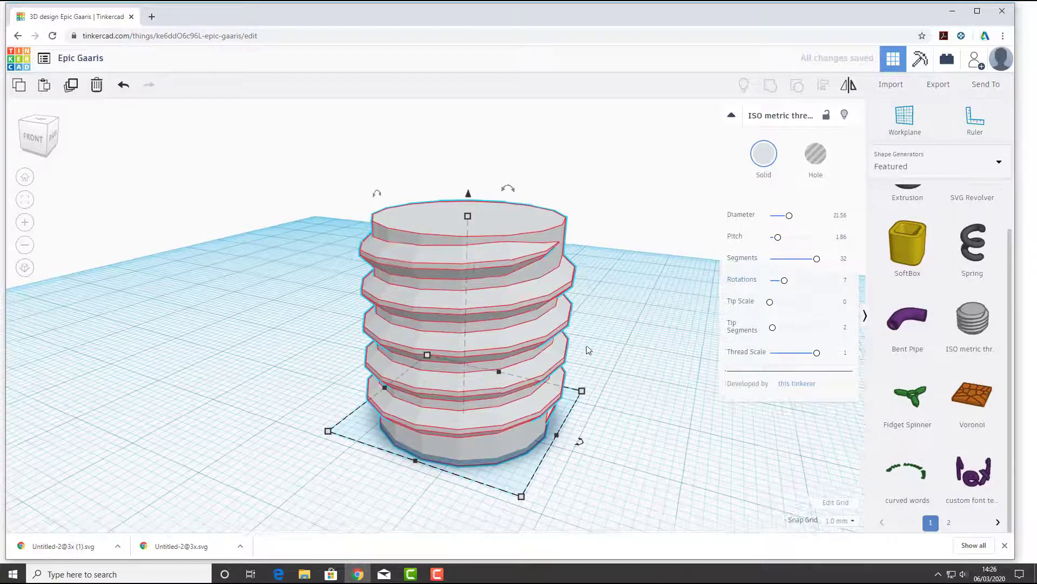
{"action": "scroll", "coordinate": [583, 348], "scroll_direction": "down", "scroll_amount": 1}
{"action": "scroll", "coordinate": [609, 343], "scroll_direction": "down", "scroll_amount": 1}
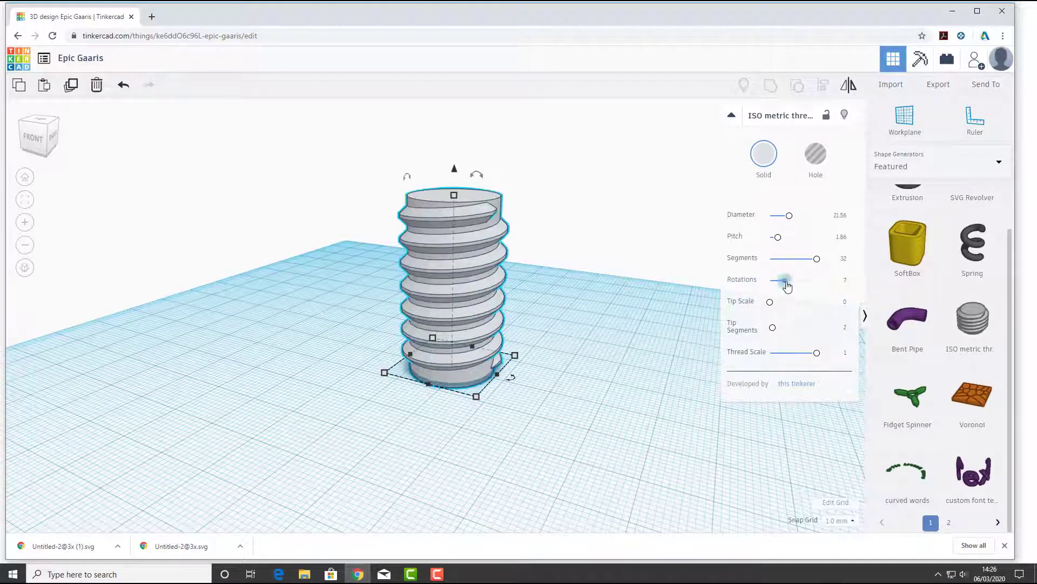
Raise the ISO metric thread's Rotations to 10, and try Tip Scale at 0.53 and 1 before setting it to 0
{"action": "left_click_drag", "start_coordinate": [787, 286], "coordinate": [798, 308]}
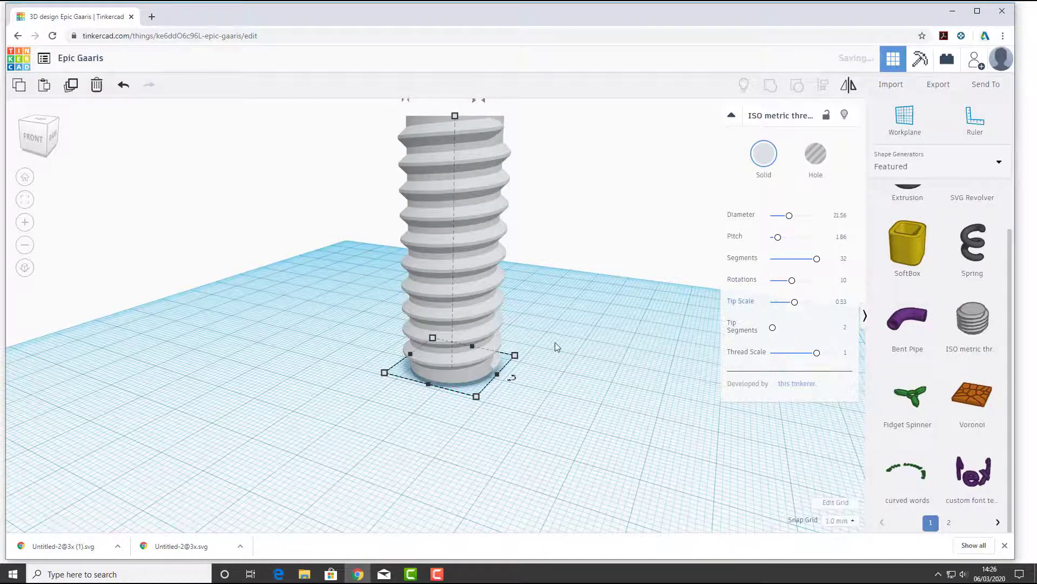
{"action": "scroll", "coordinate": [493, 185], "scroll_direction": "down", "scroll_amount": 2}
{"action": "scroll", "coordinate": [485, 173], "scroll_direction": "up", "scroll_amount": 2}
{"action": "middle_click_drag", "start_coordinate": [484, 176], "coordinate": [478, 296]}
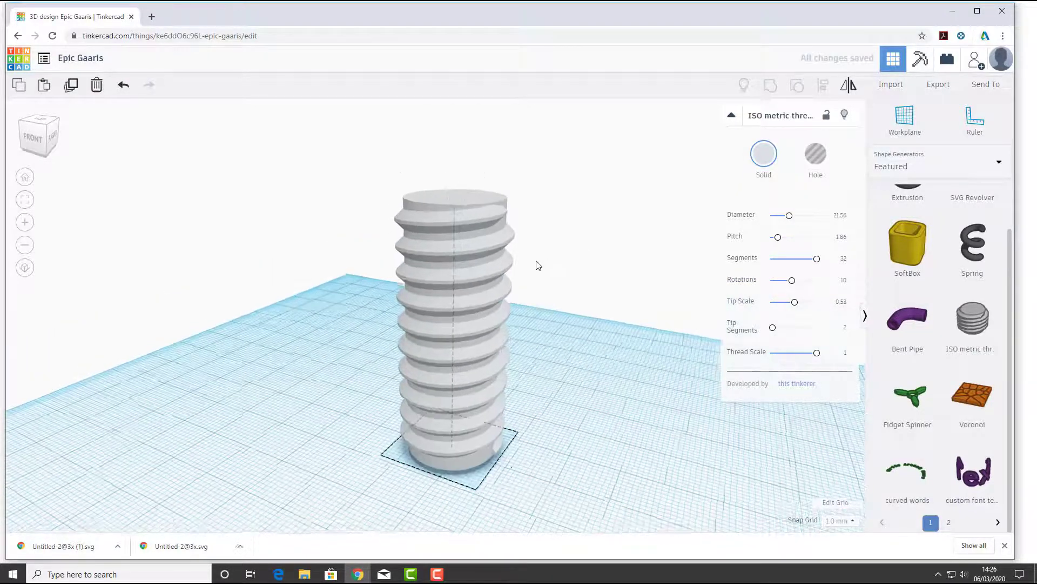
{"action": "right_click_drag", "start_coordinate": [537, 262], "coordinate": [651, 278]}
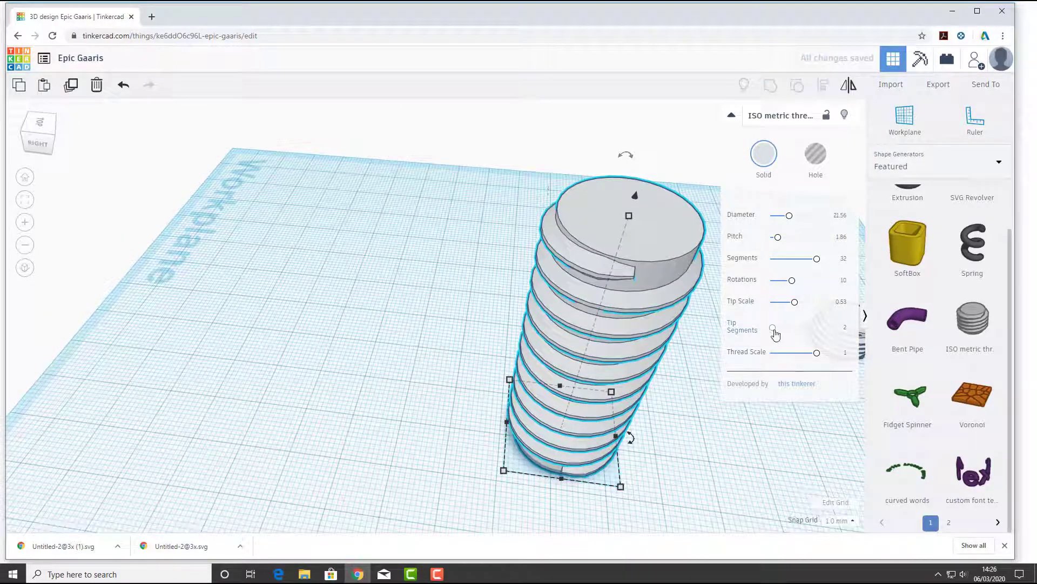
{"action": "left_click_drag", "start_coordinate": [797, 309], "coordinate": [877, 319]}
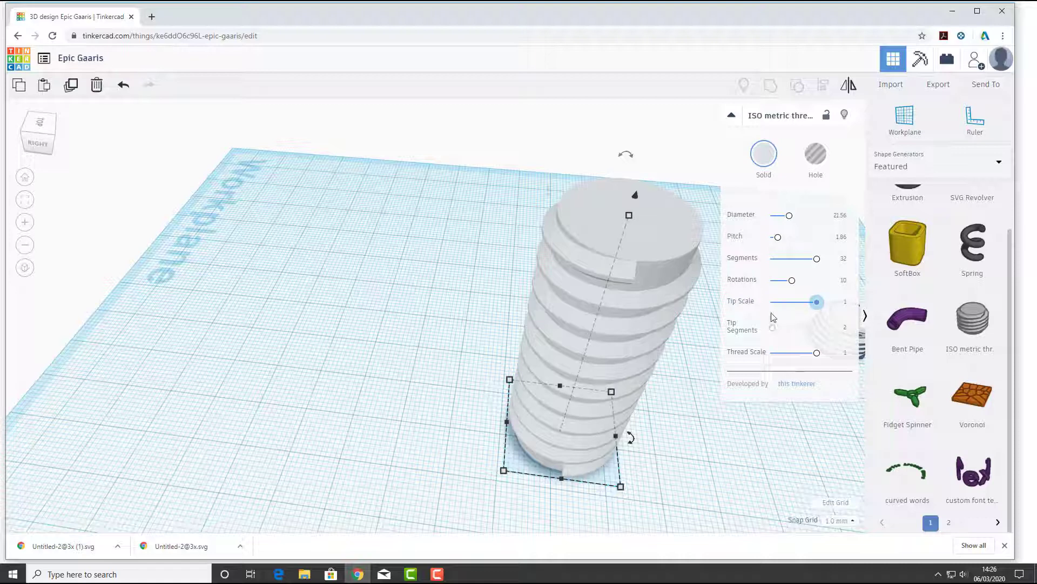
{"action": "left_click_drag", "start_coordinate": [772, 317], "coordinate": [767, 316]}
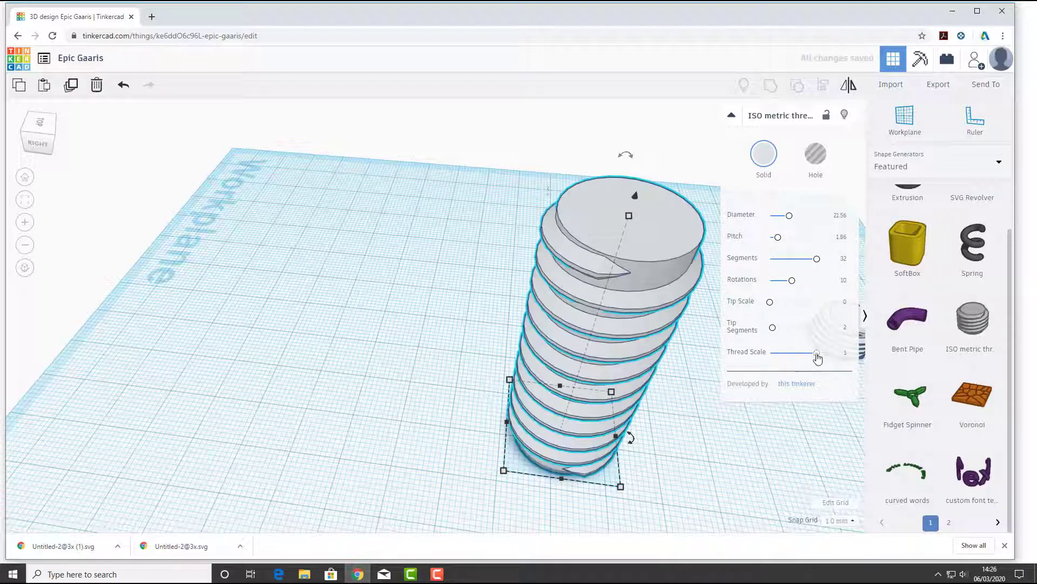
Try the tall ISO metric thread's Thread Scale at about 0.04 and 0.53, set it to 0.94, and deselect the shape
{"action": "left_click_drag", "start_coordinate": [816, 356], "coordinate": [770, 354]}
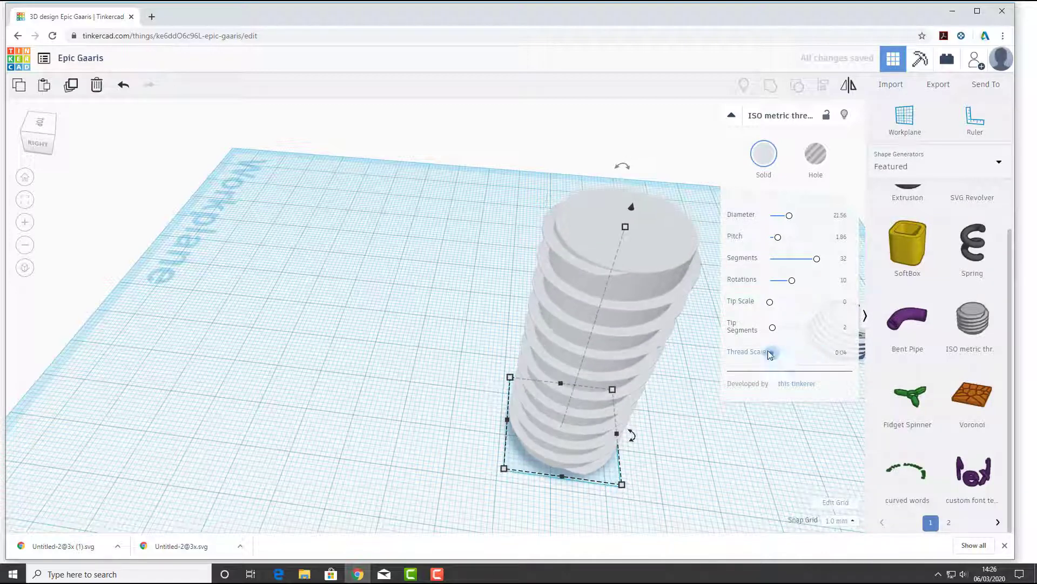
{"action": "right_click_drag", "start_coordinate": [599, 352], "coordinate": [604, 326]}
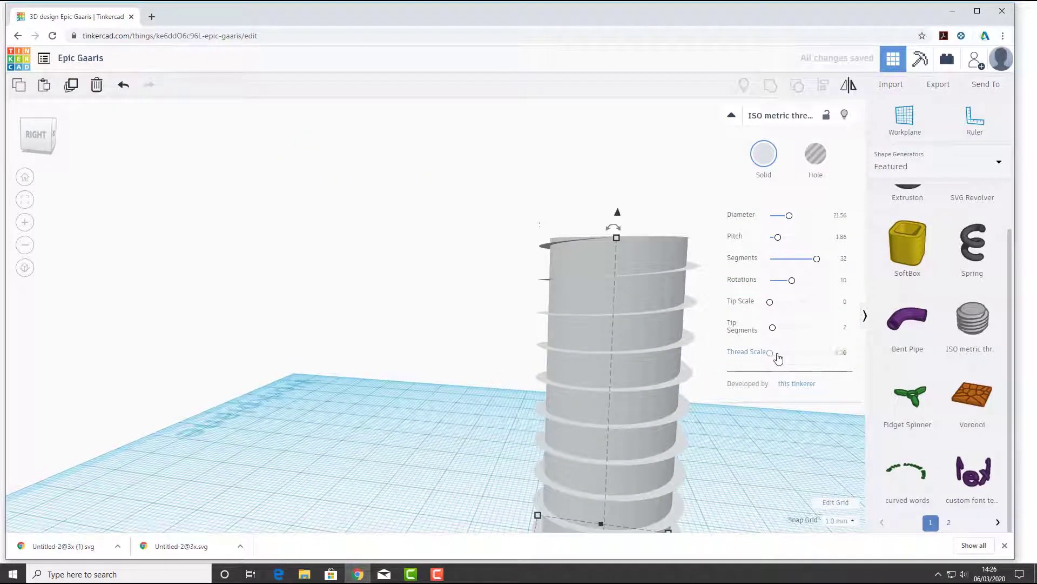
{"action": "left_click_drag", "start_coordinate": [778, 356], "coordinate": [799, 363]}
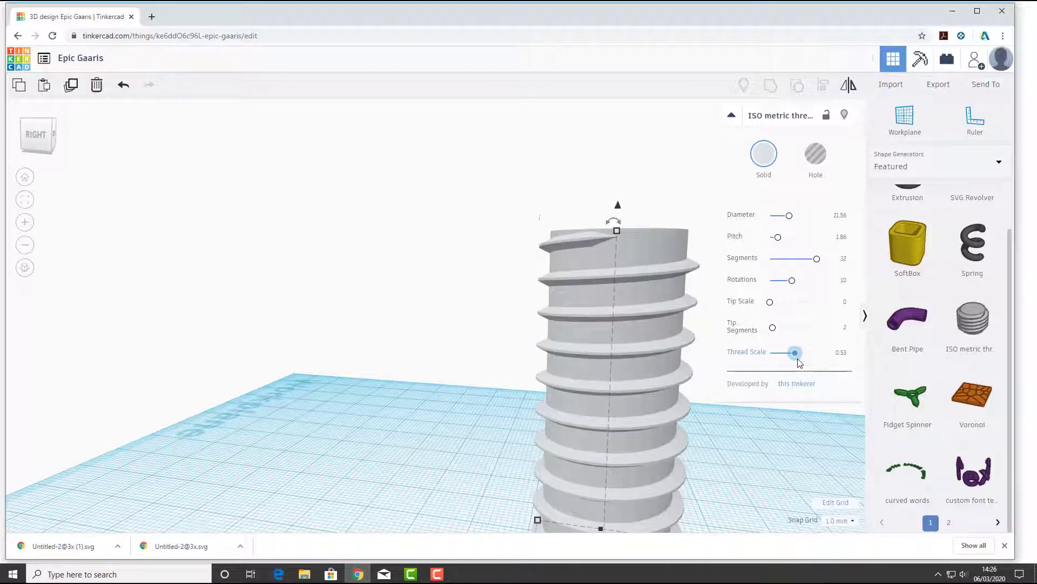
{"action": "mouse_move", "coordinate": [804, 361]}
{"action": "left_mouse_down"}
{"action": "mouse_move", "coordinate": [838, 360]}
{"action": "mouse_move", "coordinate": [765, 364]}
{"action": "mouse_move", "coordinate": [821, 367]}
{"action": "left_mouse_up"}
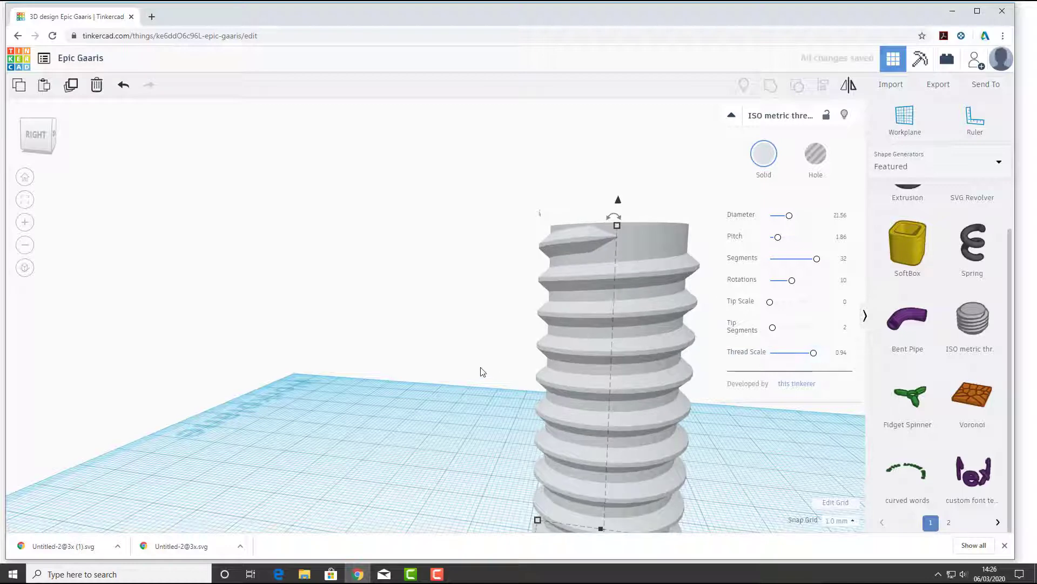
{"action": "scroll", "coordinate": [482, 372], "scroll_direction": "down", "scroll_amount": 3}
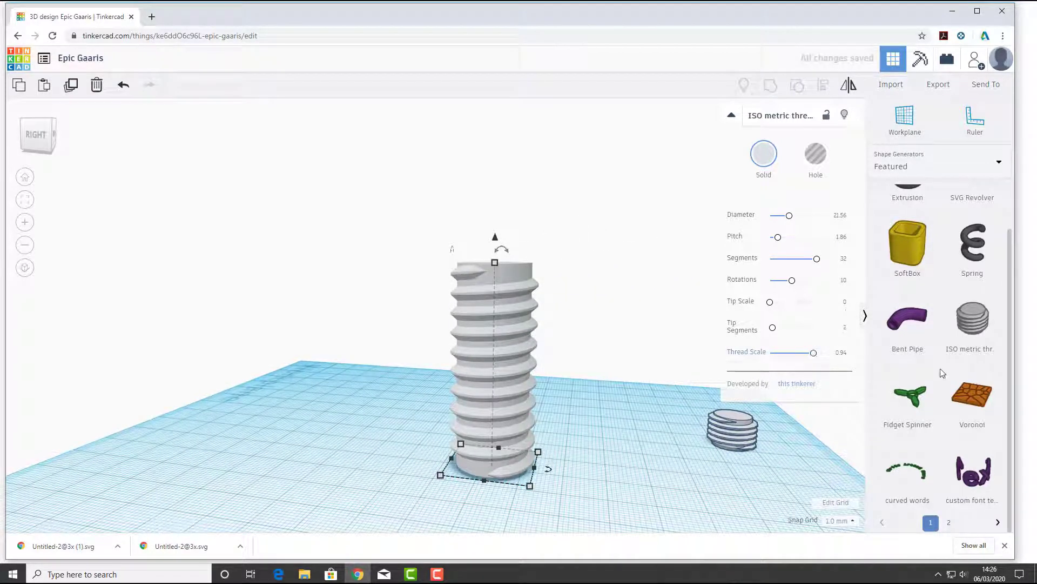
{"action": "left_click", "coordinate": [589, 354]}
{"action": "right_click_drag", "start_coordinate": [588, 349], "coordinate": [492, 442]}
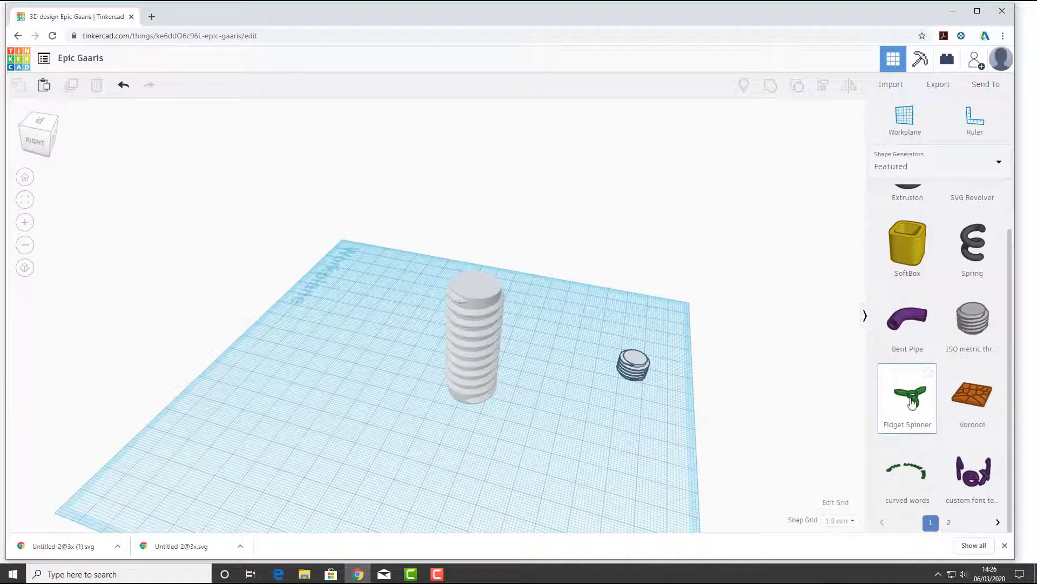